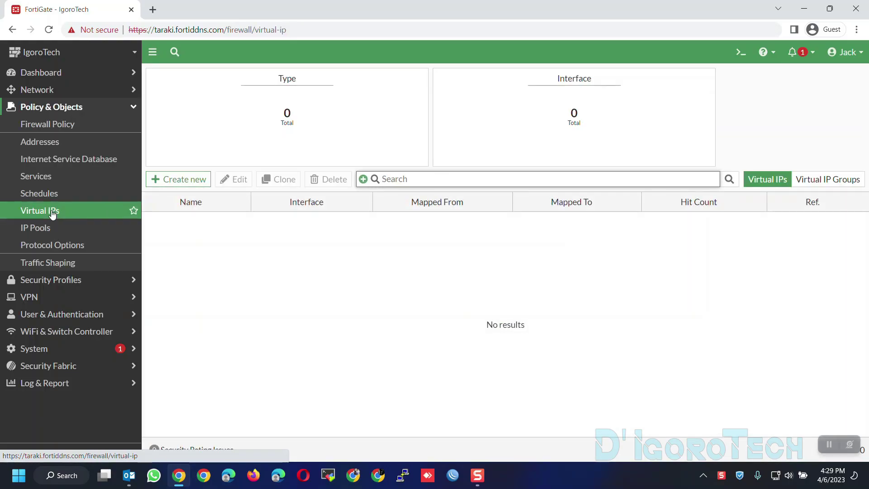
# - Start a new virtual IP named Server-RDP with the comment Server-01
pyautogui.click(764, 184)
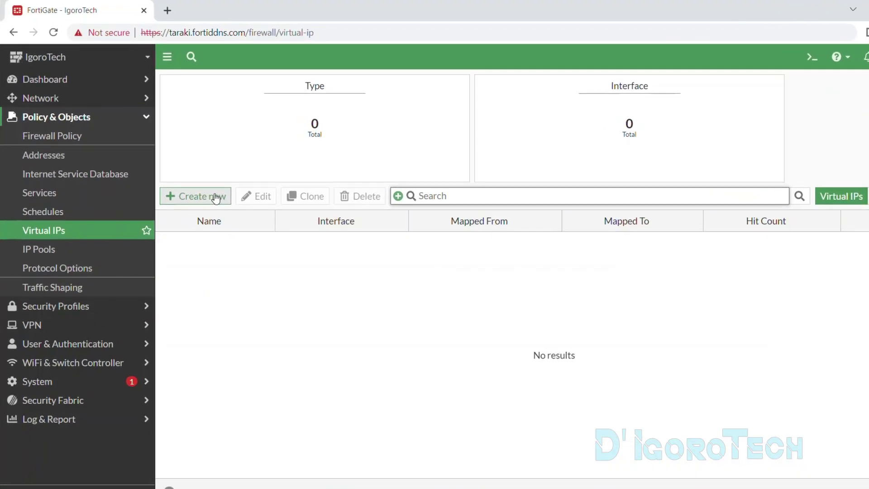
pyautogui.click(216, 198)
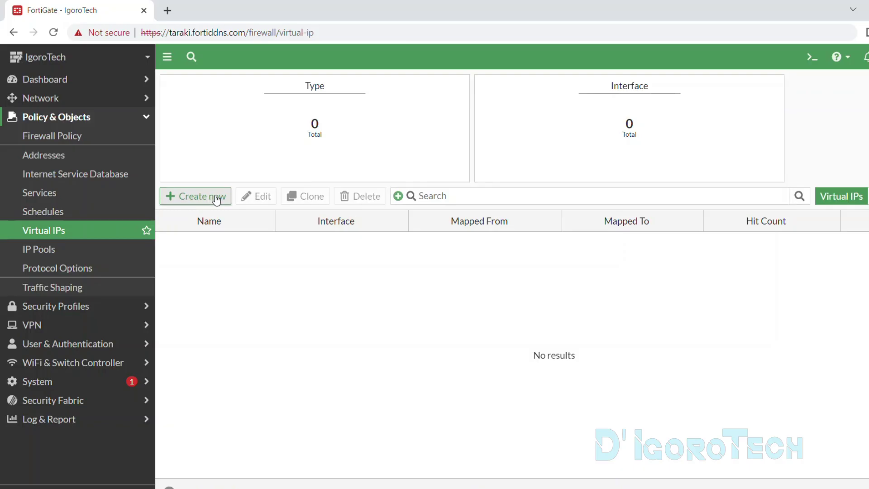
pyautogui.click(248, 129)
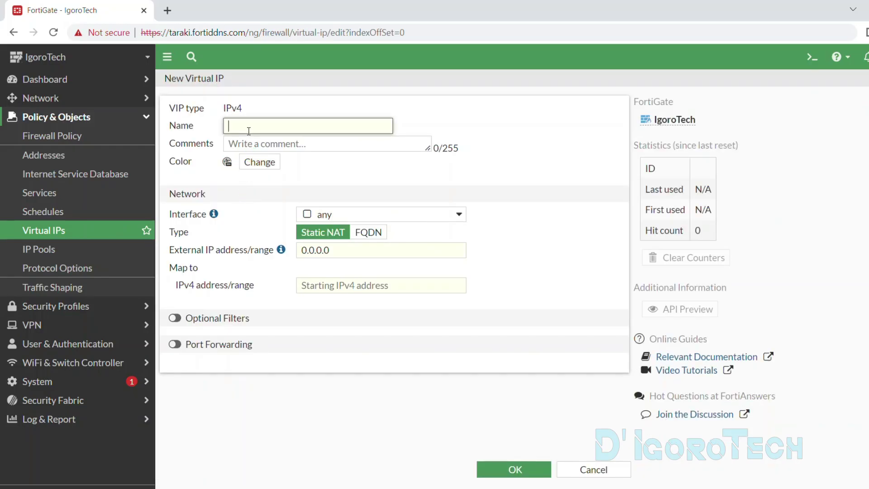
pyautogui.write('Server-RDP')
pyautogui.click(250, 138)
pyautogui.write('Server-01')
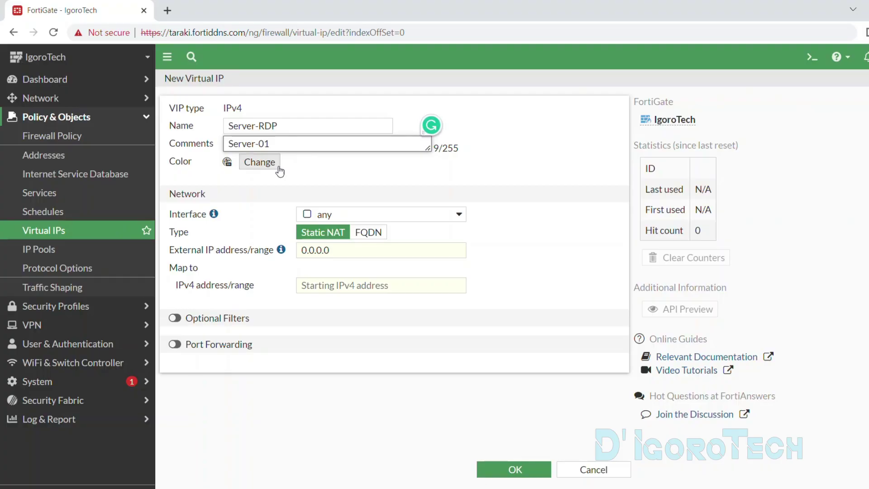
# - Give the Server-RDP virtual IP an orange colour tag
pyautogui.click(262, 162)
pyautogui.click(280, 196)
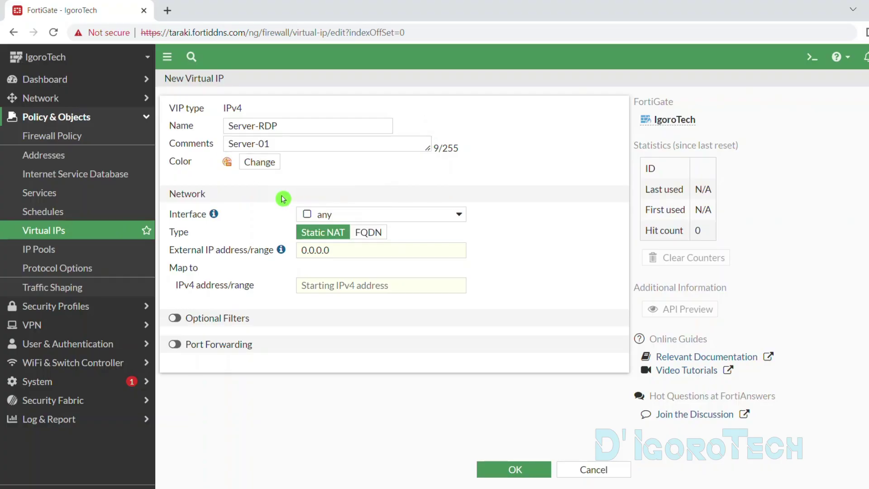
pyautogui.moveTo(211, 220)
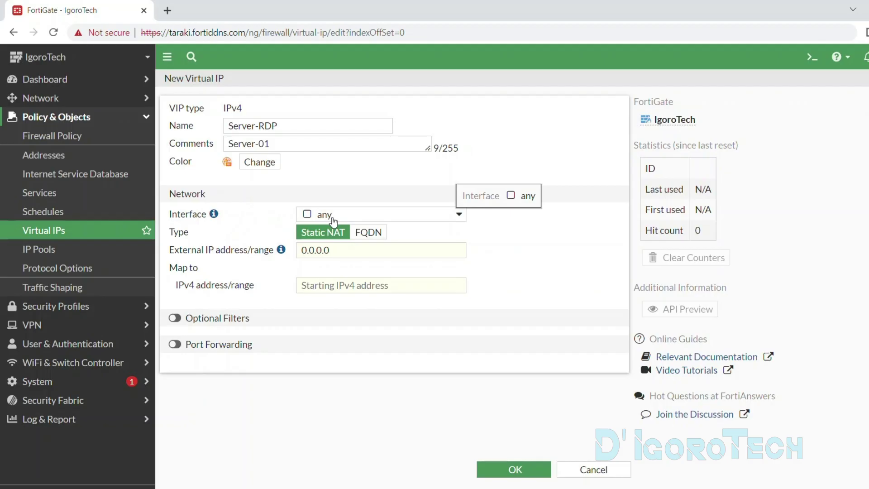
# - Copy ISP 1's address 1.100.1.5 from the Interfaces page into the external IP field
pyautogui.click(40, 97)
pyautogui.rightClick(51, 117)
pyautogui.click(86, 127)
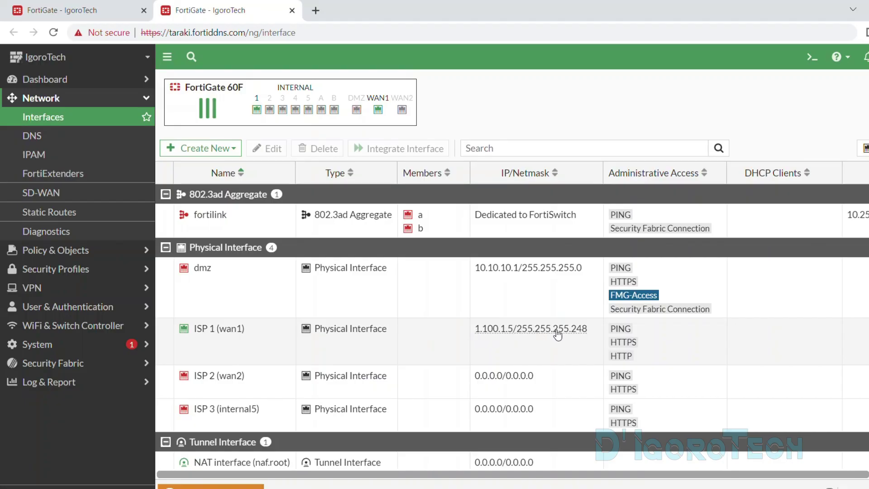
pyautogui.moveTo(473, 330); pyautogui.dragTo(511, 333)
pyautogui.hotkey('ctrl', 'c')
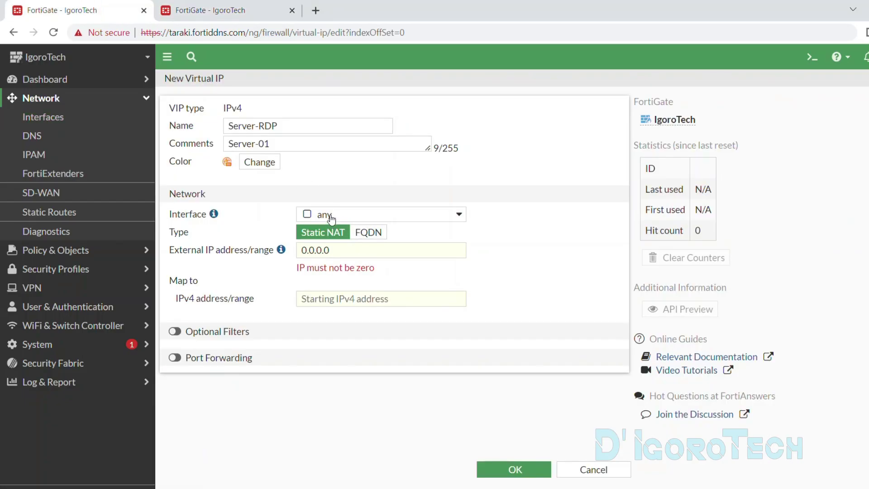
pyautogui.doubleClick(325, 250)
pyautogui.hotkey('ctrl', 'v')
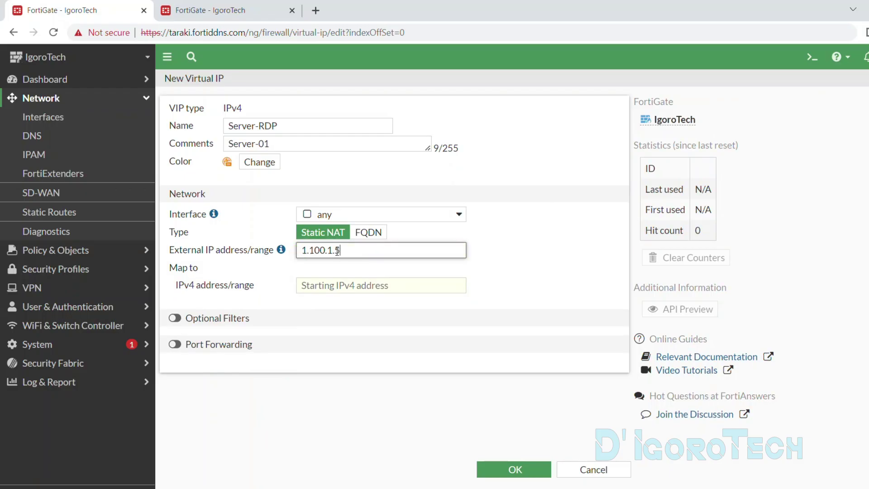
pyautogui.press('BackSpace')
pyautogui.write('2-1')
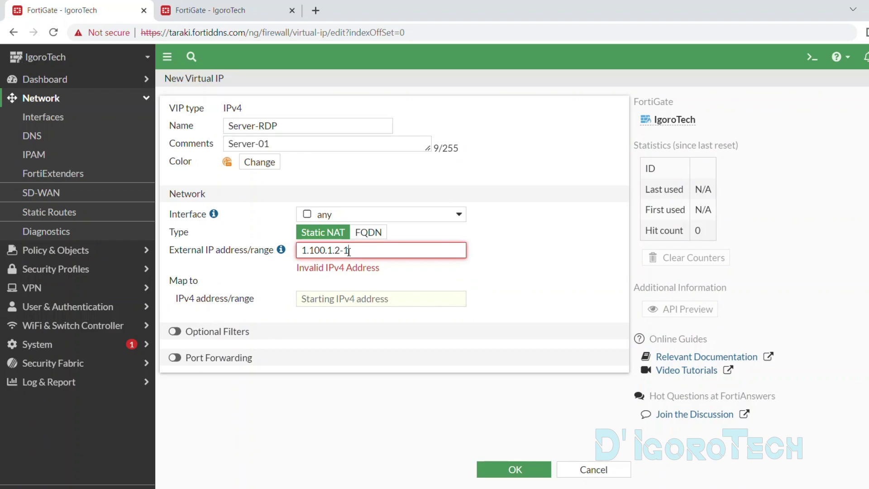
pyautogui.write('.100.1.5')
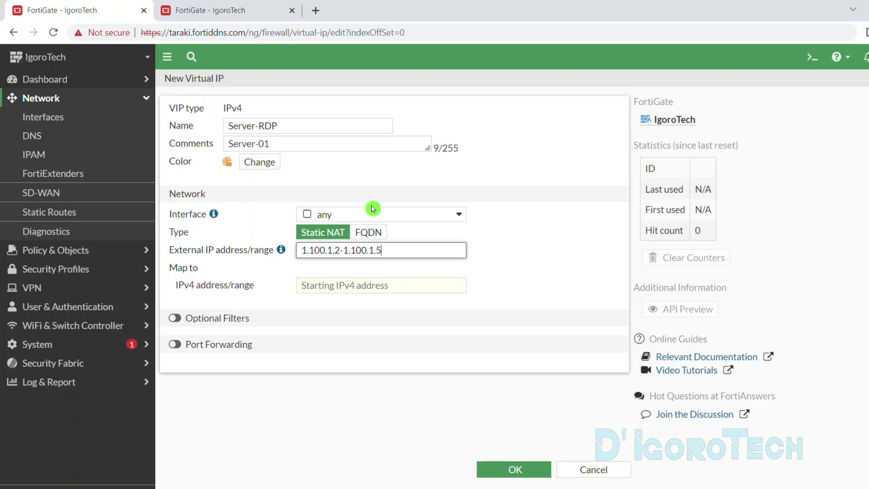
# - Bind the virtual IP to ISP 1 (wan1) and reset the external IP to 0.0.0.0
pyautogui.click(396, 217)
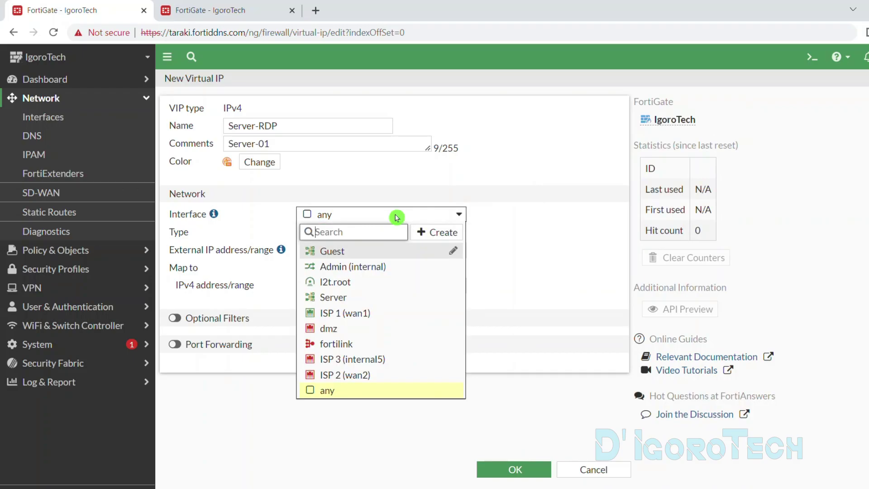
pyautogui.moveTo(358, 315)
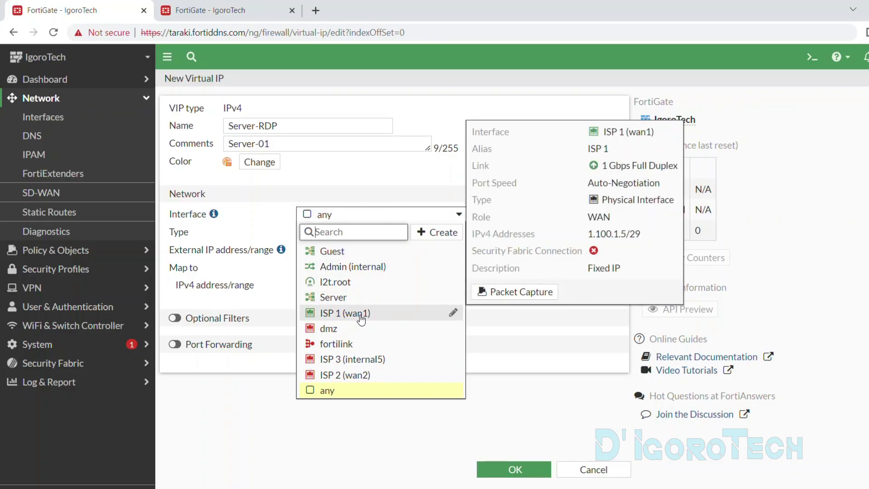
pyautogui.click(358, 314)
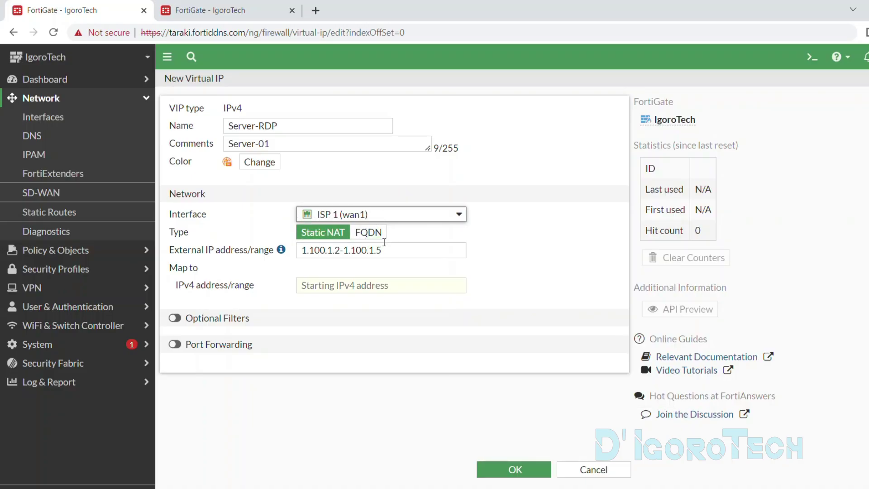
pyautogui.moveTo(397, 249); pyautogui.dragTo(282, 248)
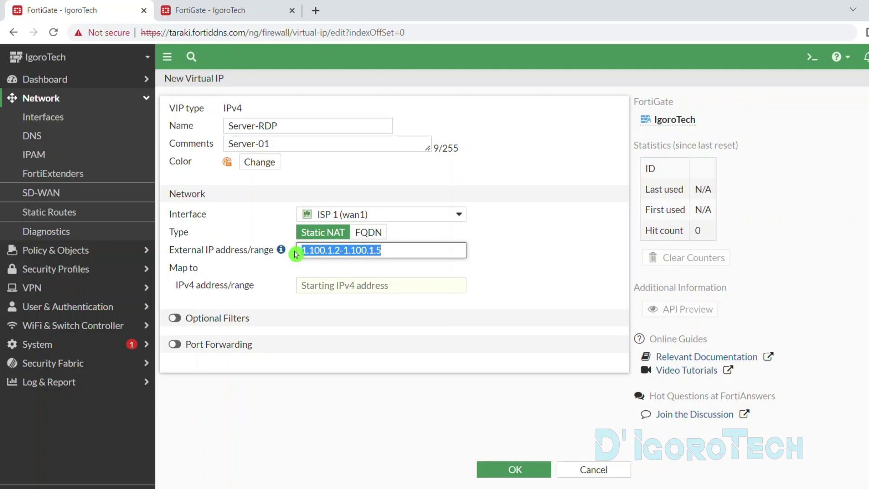
pyautogui.write('0.0.0.0')
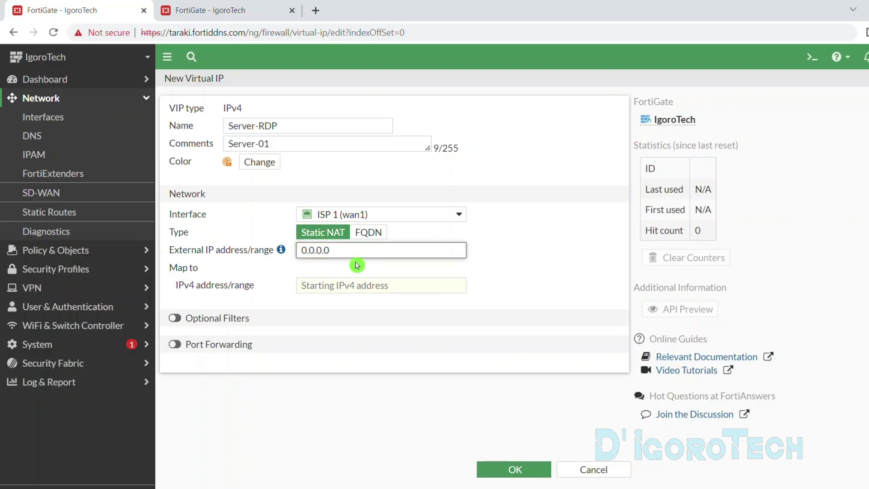
pyautogui.click(408, 272)
pyautogui.moveTo(371, 214)
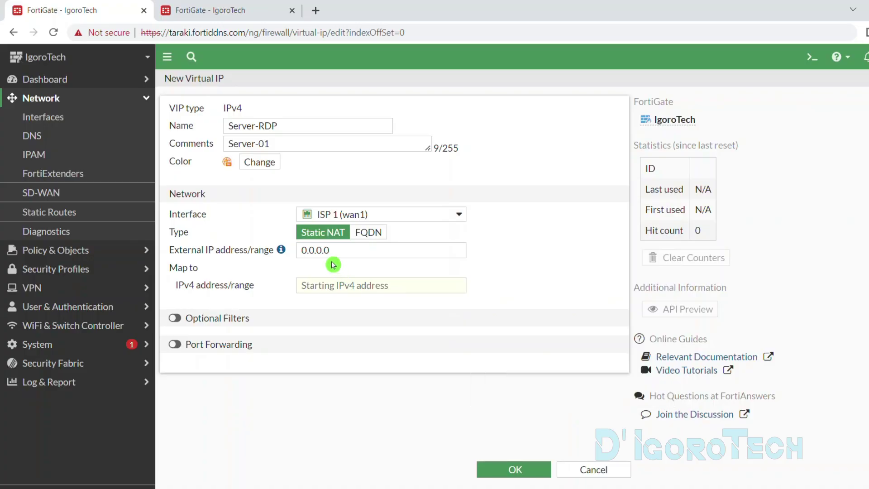
pyautogui.doubleClick(317, 250)
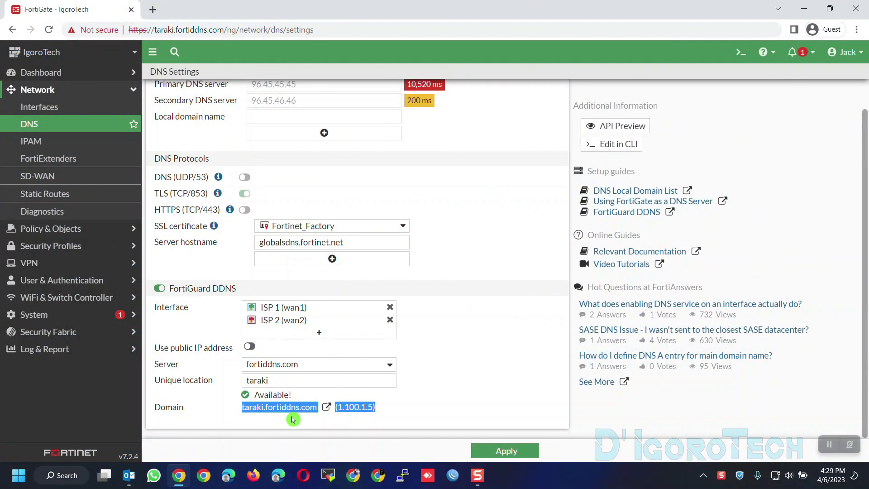
pyautogui.moveTo(294, 415); pyautogui.dragTo(318, 410)
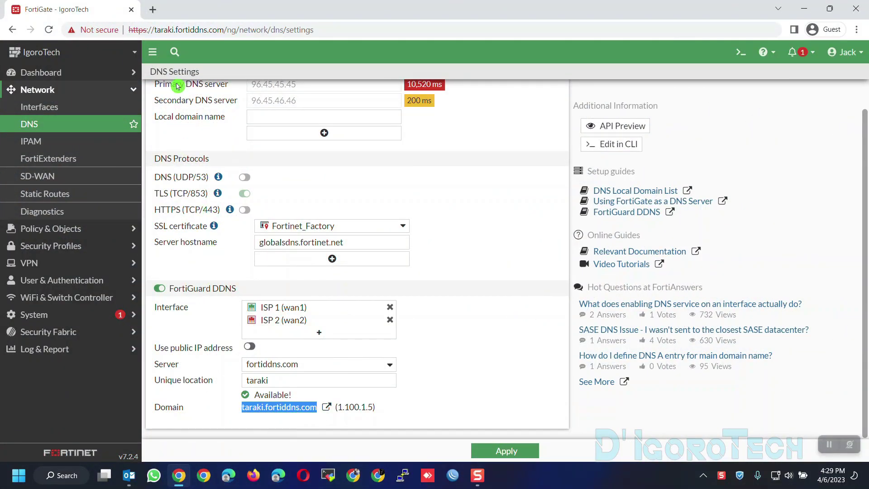
pyautogui.moveTo(155, 30); pyautogui.dragTo(219, 40)
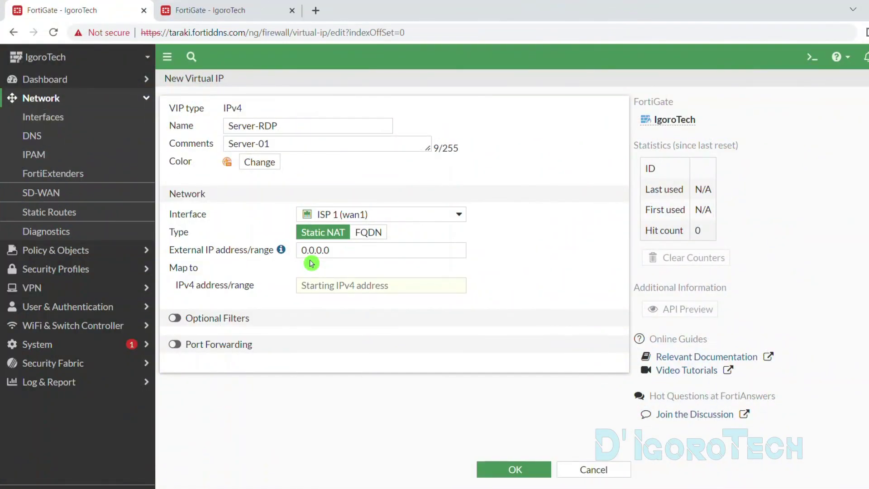
# - Enter 192.168.1.1 as the mapped internal IPv4 address
pyautogui.click(328, 285)
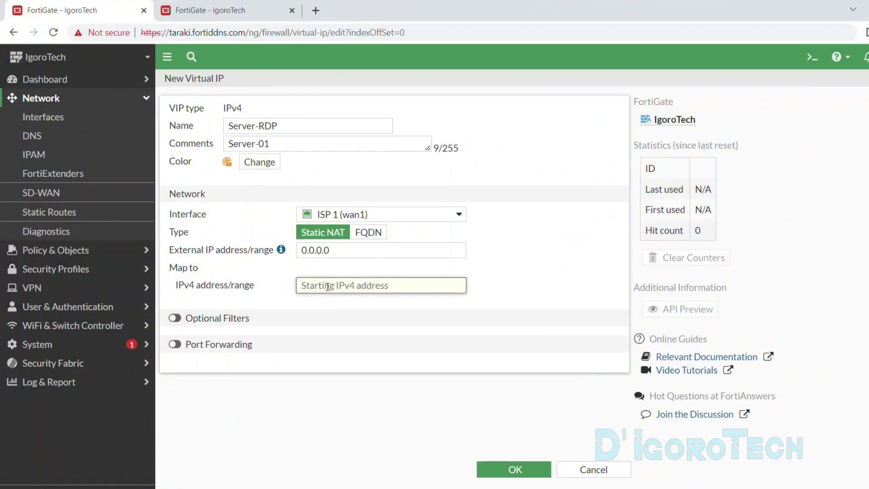
pyautogui.write('192.')
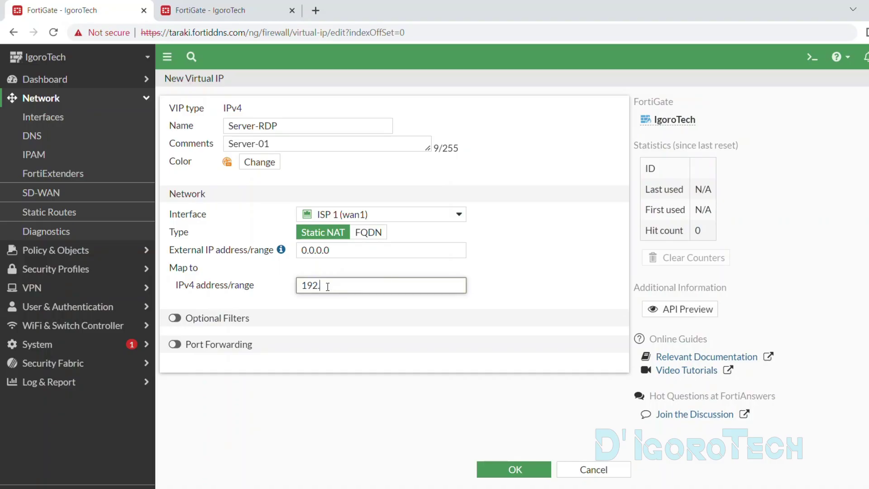
pyautogui.write('168.1.1')
pyautogui.moveTo(354, 288); pyautogui.dragTo(290, 288)
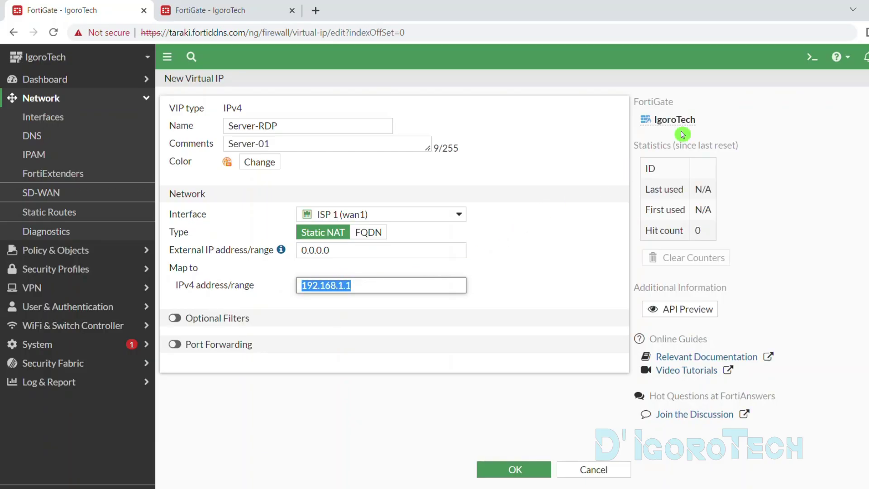
# - Ping 192.168.1.1 from the CLI console with 'exe ping 192.168.1.1'
pyautogui.click(813, 56)
pyautogui.write('exe')
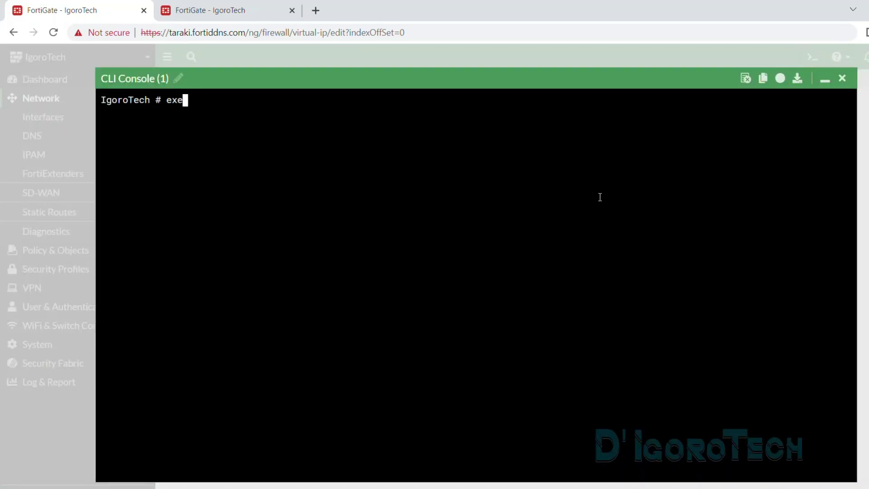
pyautogui.write(' ping 192.168.1.1')
pyautogui.press('Return')
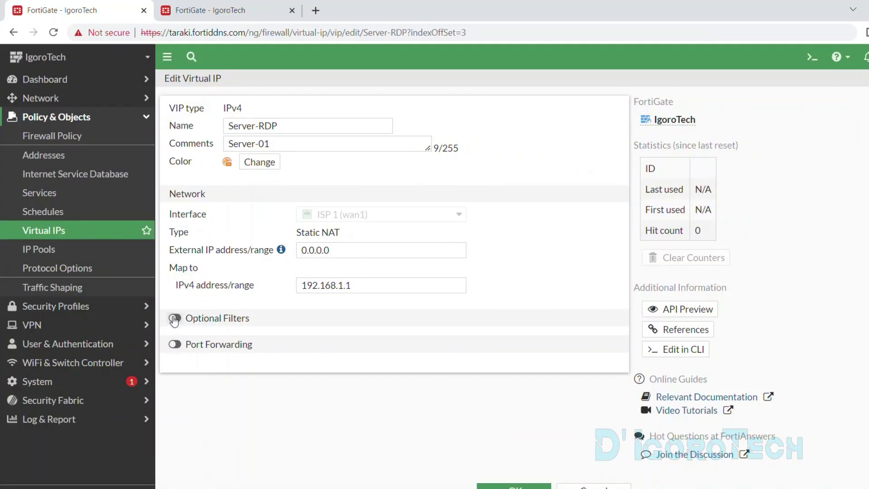
# - Try Server-RDP's optional source-address and service filters, then switch them back off
pyautogui.click(175, 318)
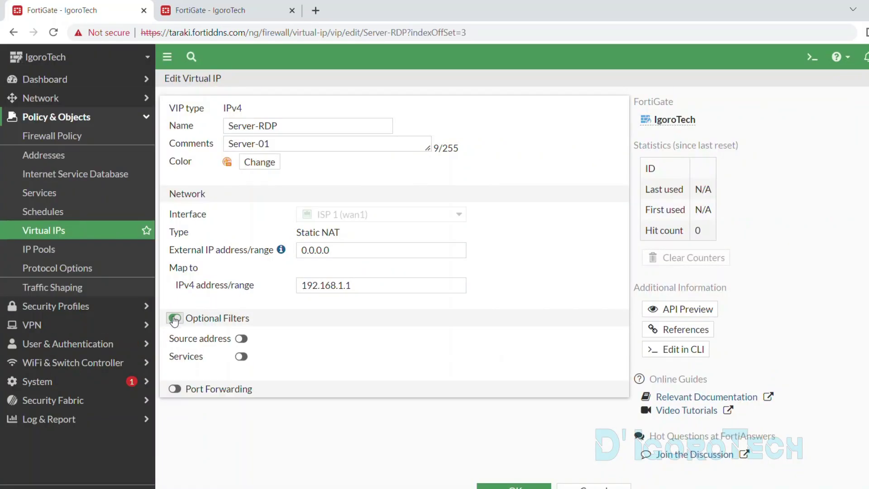
pyautogui.click(241, 339)
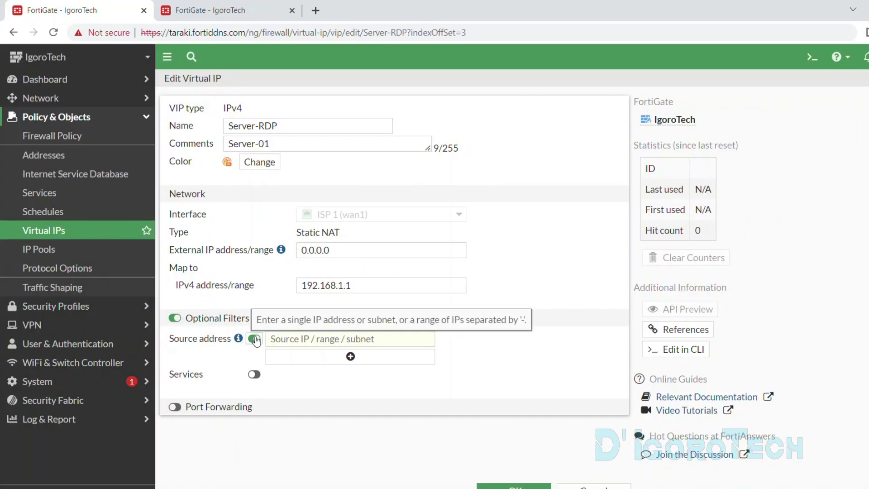
pyautogui.click(254, 374)
pyautogui.click(349, 374)
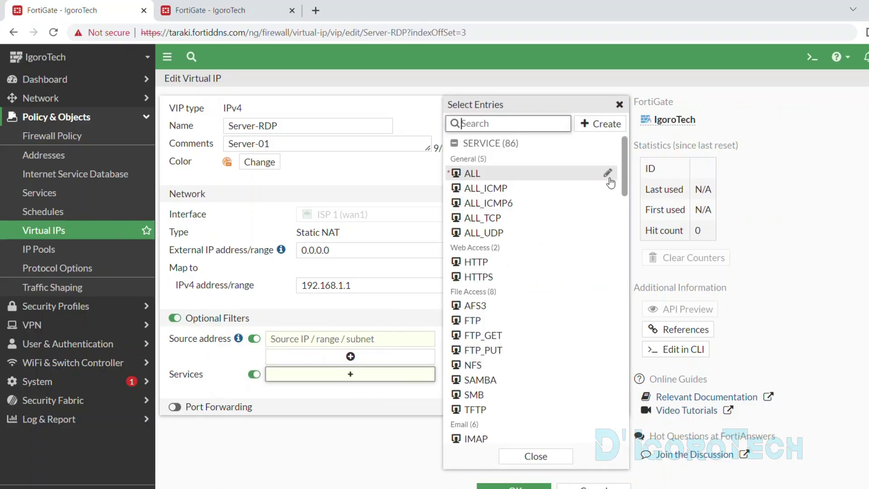
pyautogui.moveTo(624, 175); pyautogui.dragTo(607, 407)
pyautogui.scroll(-2, 607, 408)
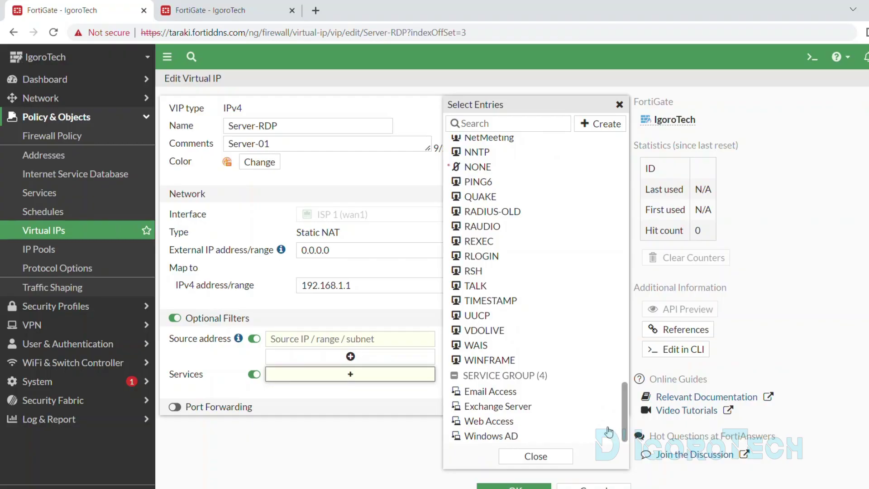
pyautogui.click(175, 318)
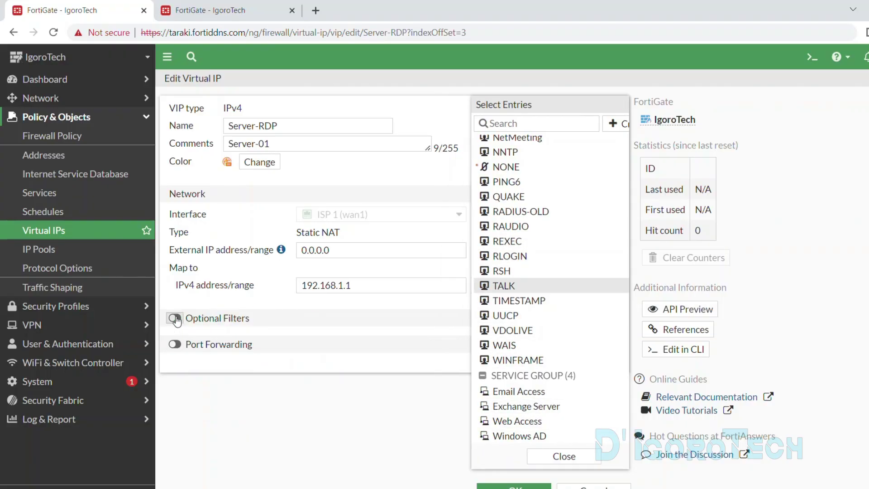
# - Enable port forwarding and settle on TCP as the forwarded protocol
pyautogui.click(174, 344)
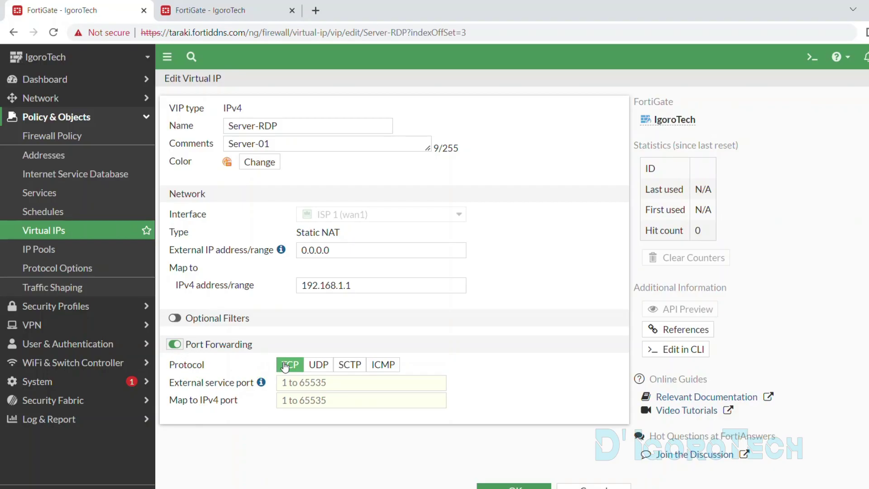
pyautogui.click(321, 366)
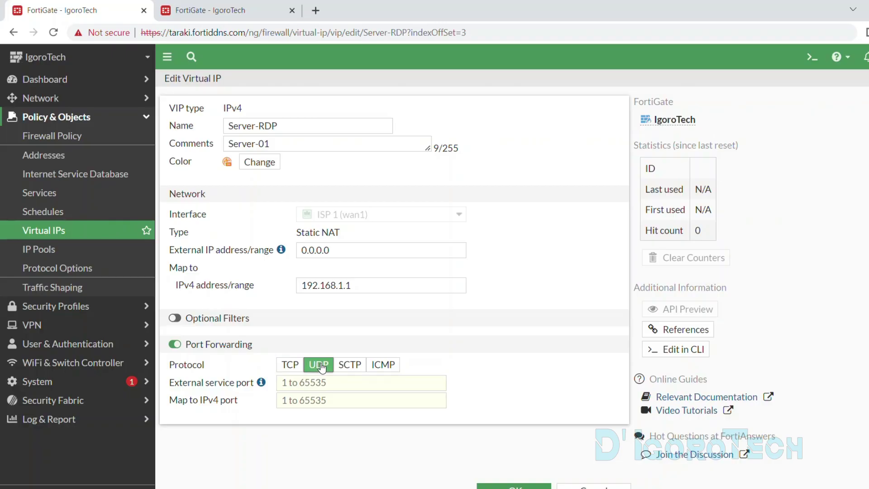
pyautogui.click(350, 365)
pyautogui.click(380, 365)
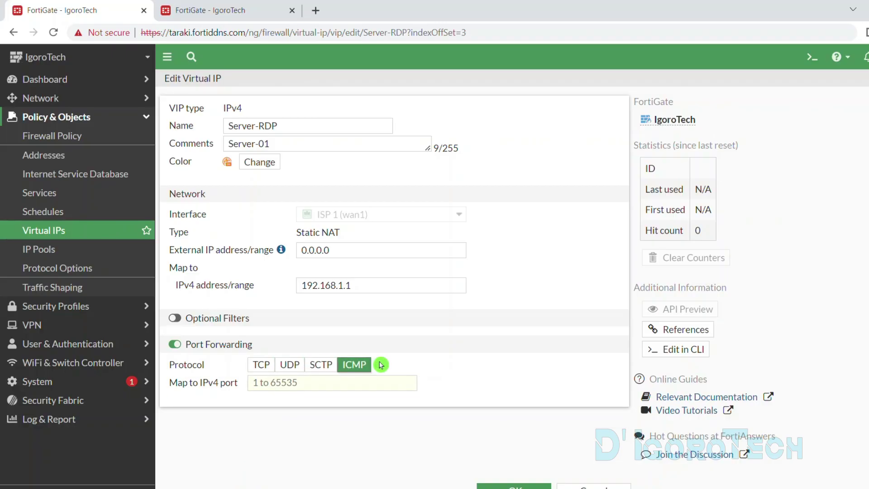
pyautogui.click(262, 365)
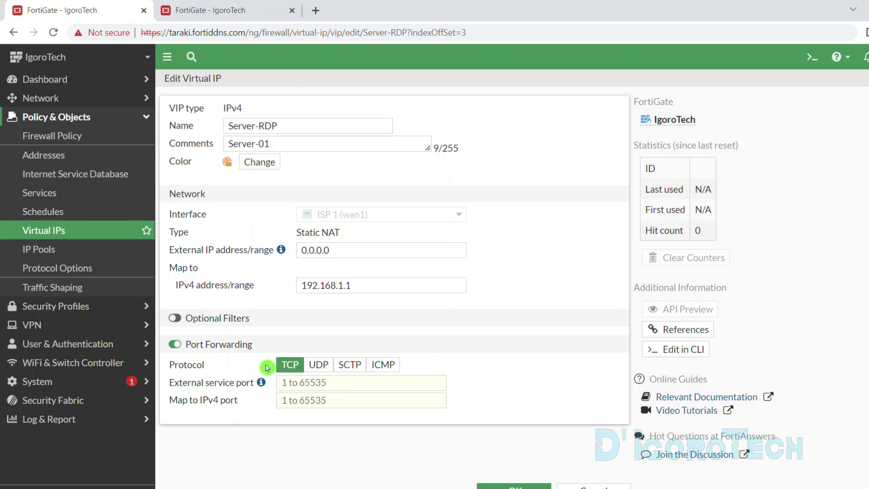
pyautogui.click(316, 366)
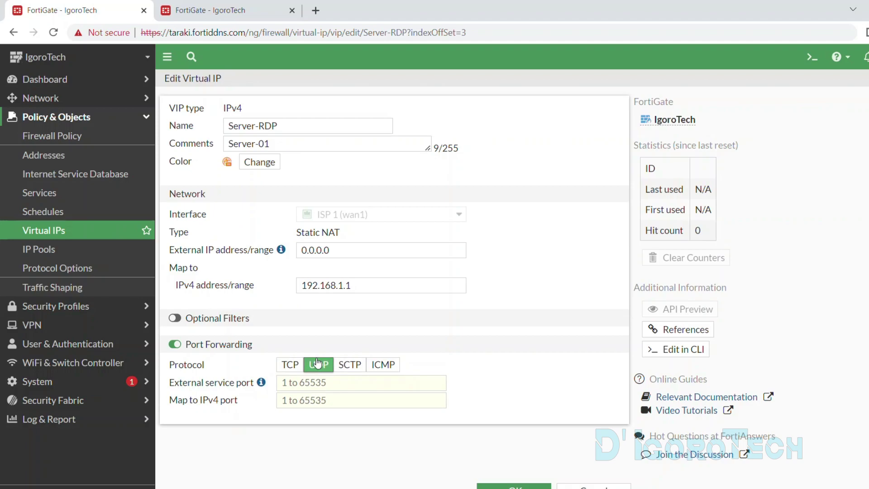
pyautogui.click(292, 367)
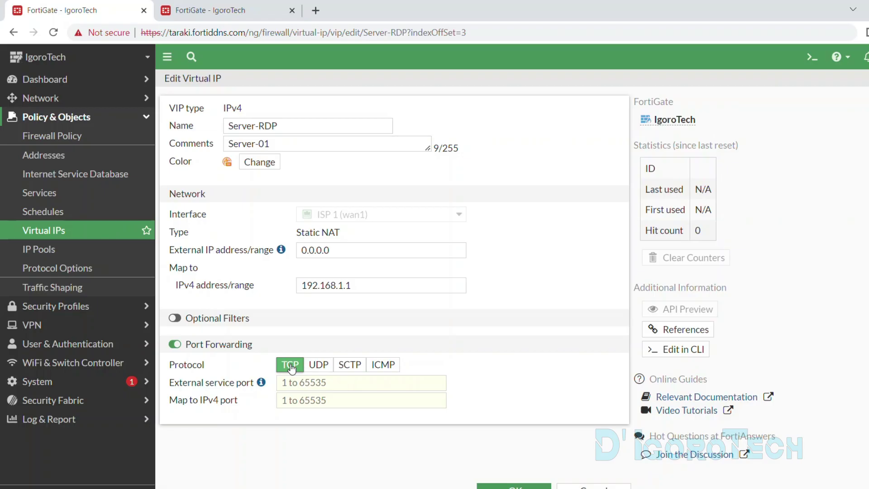
# - Set the external service port and mapped port to 3389, then save the virtual IP
pyautogui.click(295, 379)
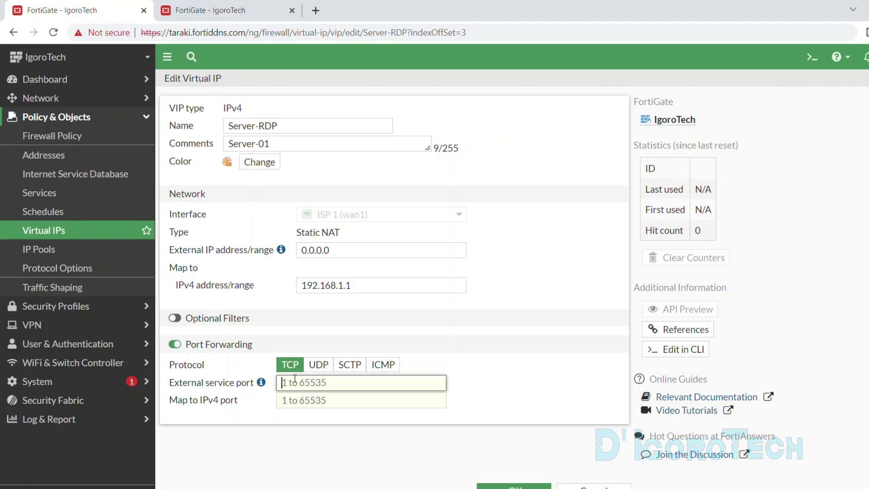
pyautogui.write('3389')
pyautogui.click(321, 401)
pyautogui.click(217, 407)
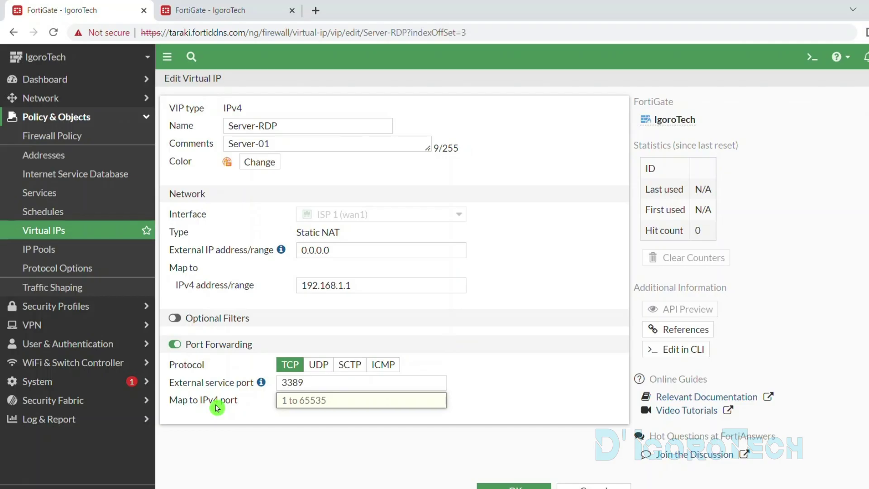
pyautogui.write('3389')
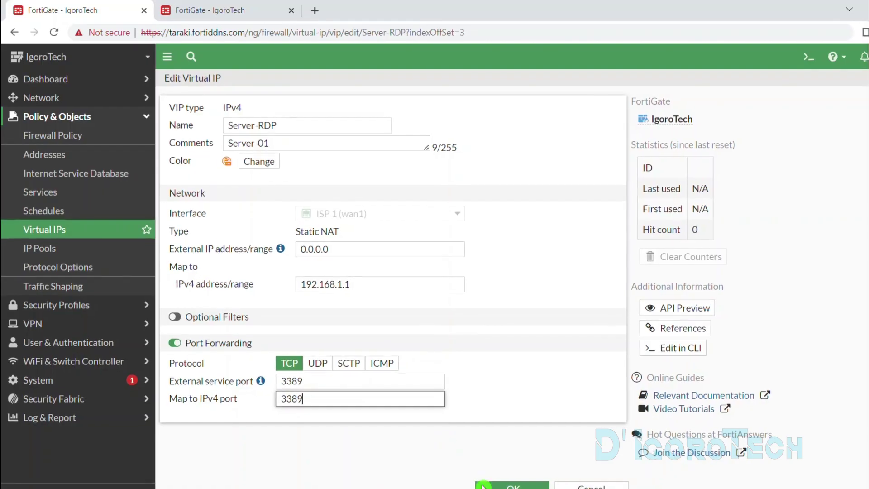
pyautogui.click(509, 486)
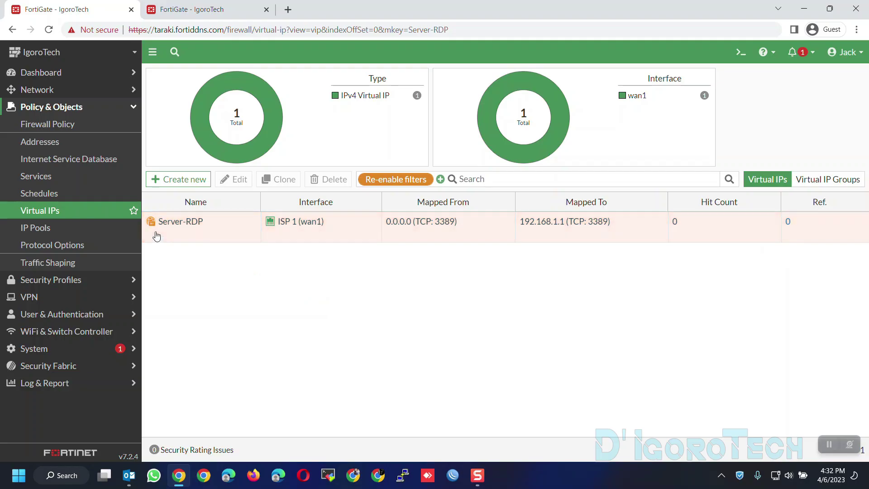
pyautogui.moveTo(159, 227)
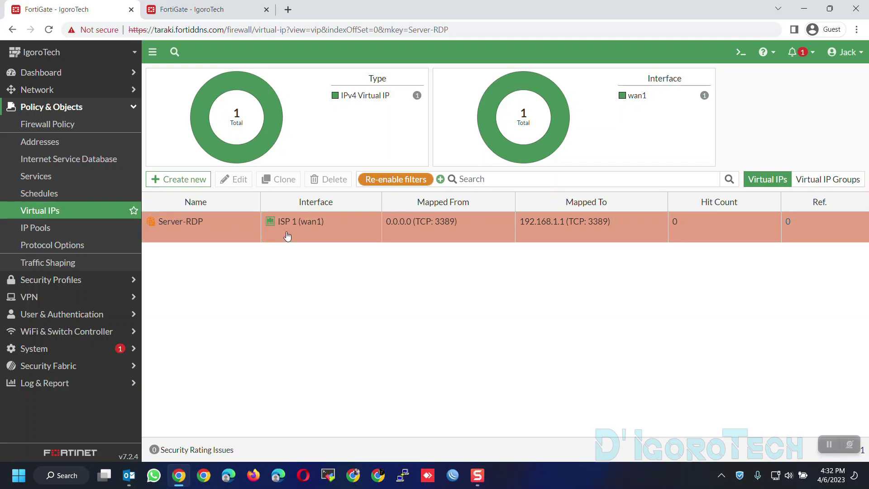
# - Create a new firewall policy named WAN - Server with incoming interface ISP 1 (wan1)
pyautogui.moveTo(308, 226)
pyautogui.click(219, 257)
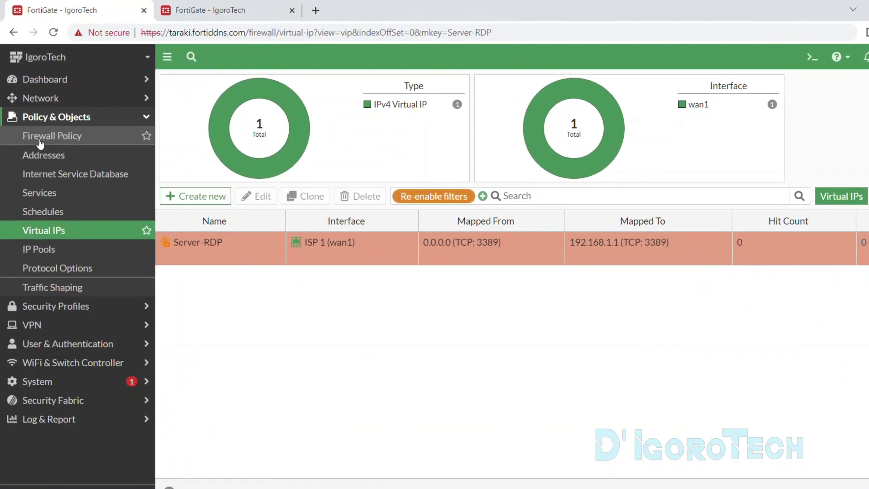
pyautogui.click(58, 136)
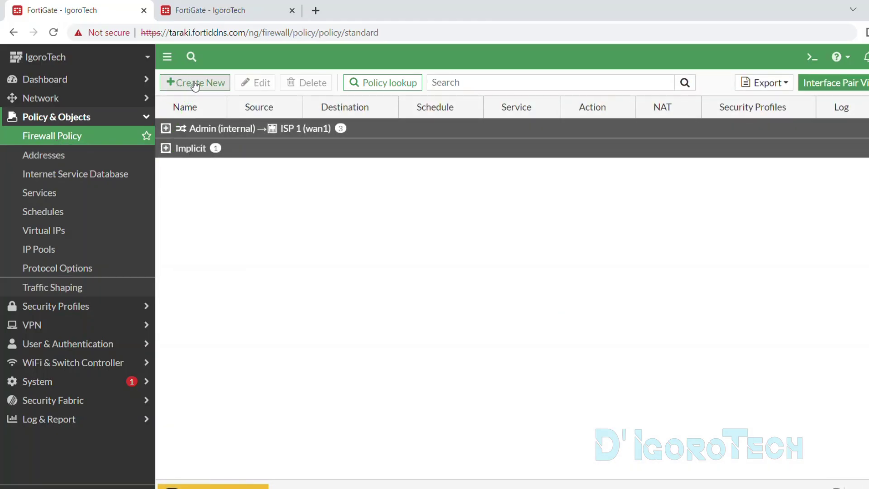
pyautogui.click(195, 83)
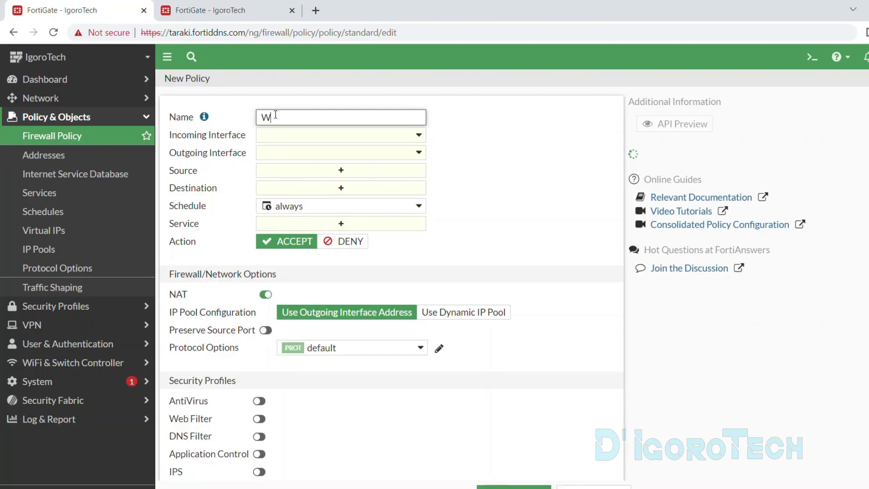
pyautogui.click(276, 115)
pyautogui.write('WAN - Server')
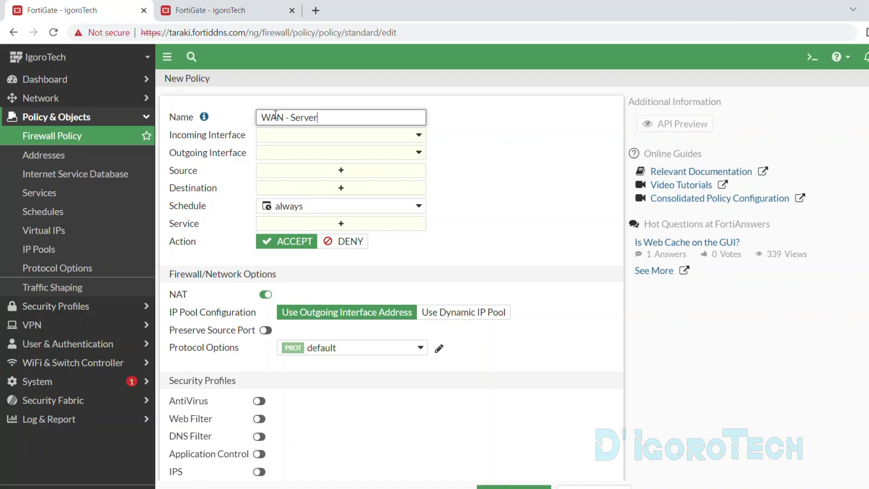
pyautogui.click(268, 138)
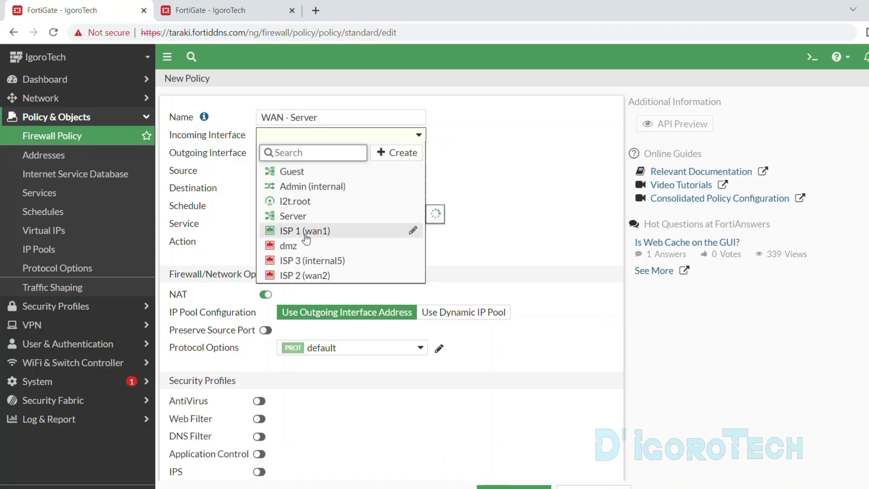
pyautogui.click(306, 236)
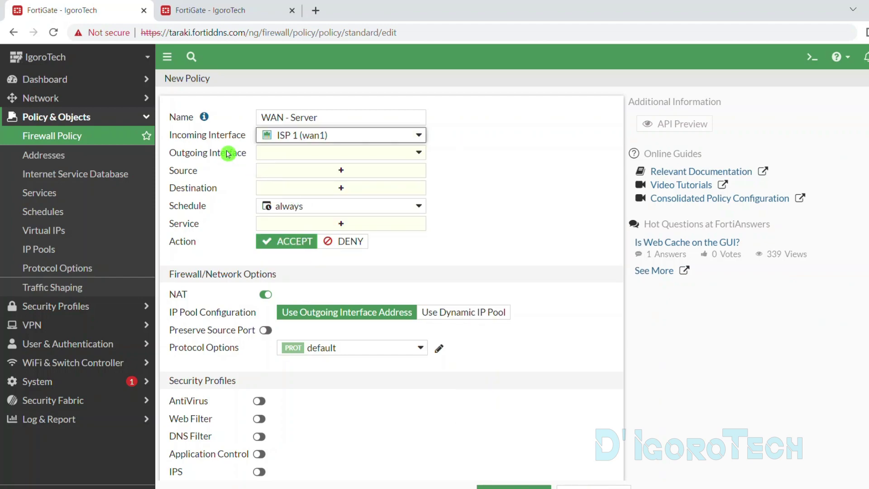
# - Set outgoing interface Admin (internal), source all, and destination Server-RDP
pyautogui.click(270, 155)
pyautogui.moveTo(294, 209)
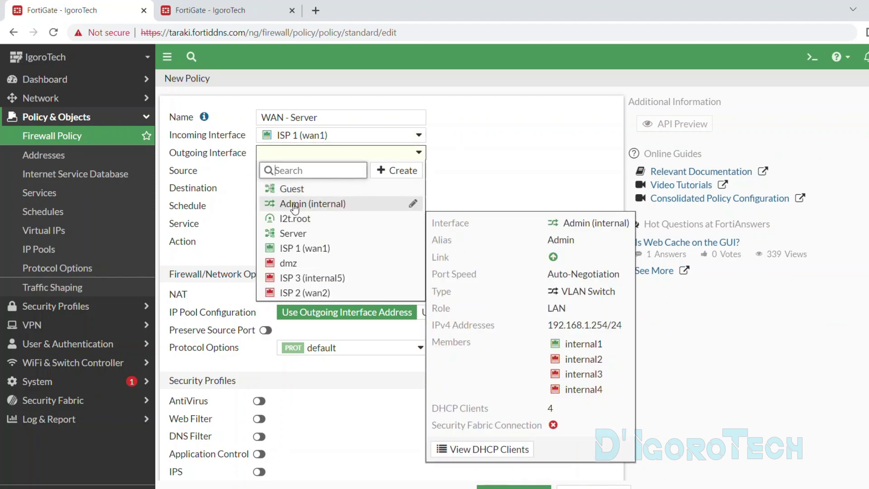
pyautogui.click(319, 206)
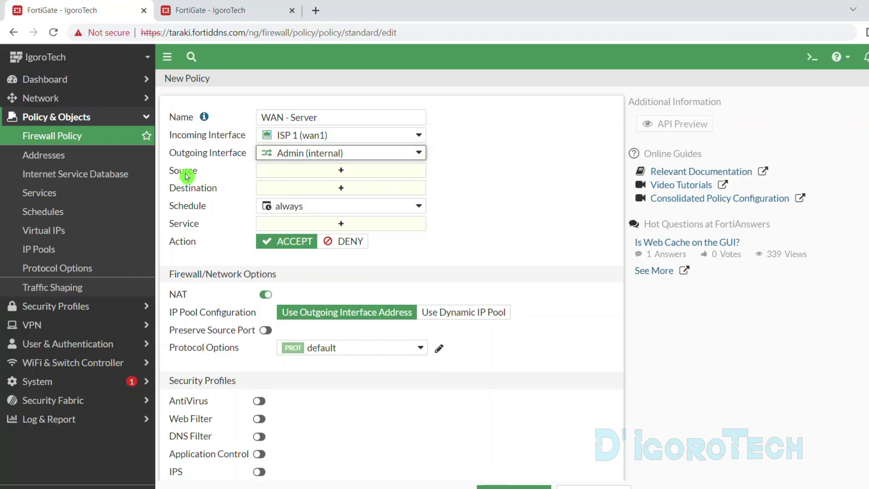
pyautogui.click(348, 179)
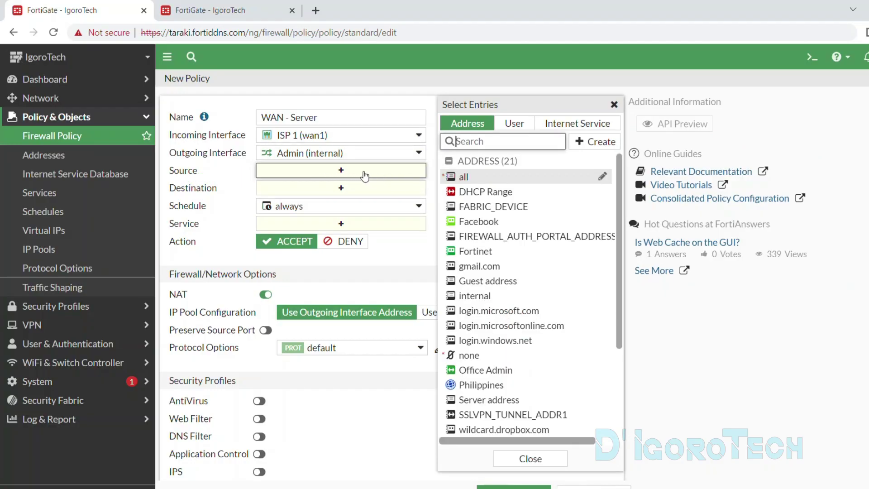
pyautogui.click(461, 178)
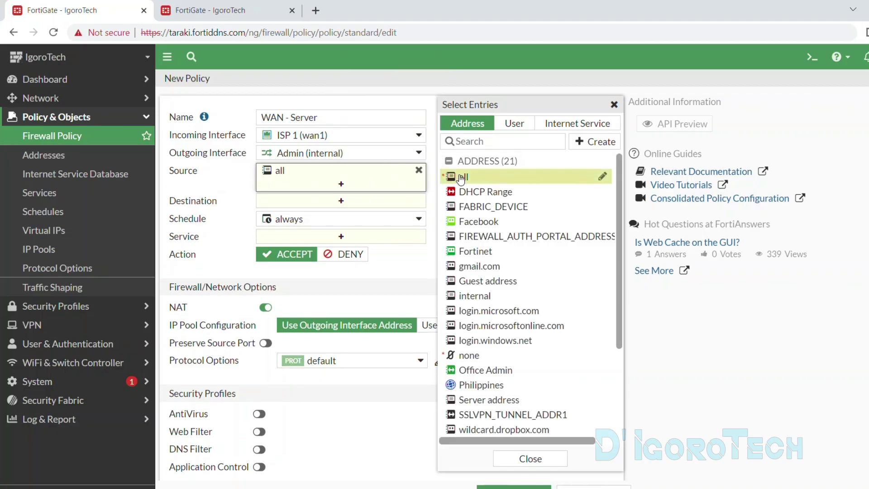
pyautogui.click(341, 202)
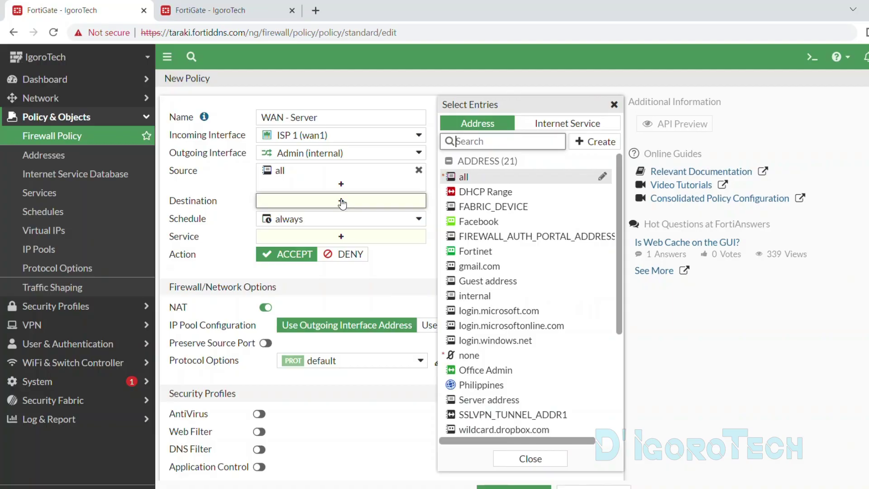
pyautogui.scroll(-3, 498, 312)
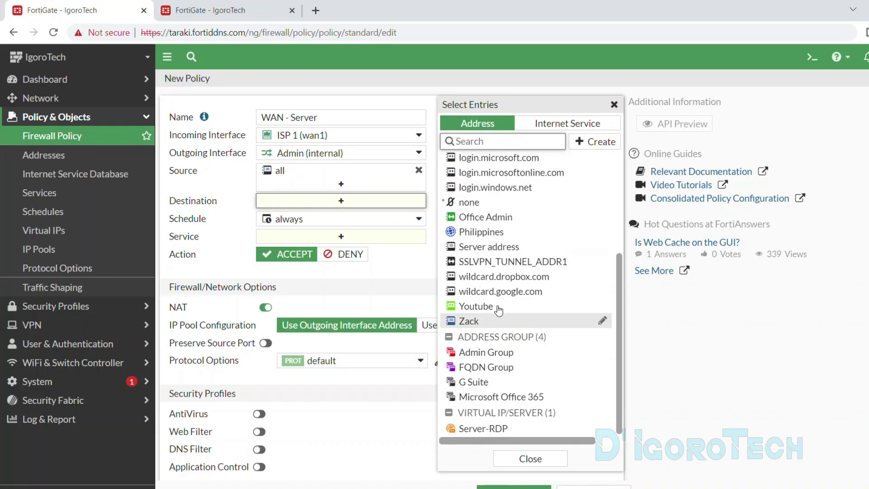
pyautogui.click(485, 429)
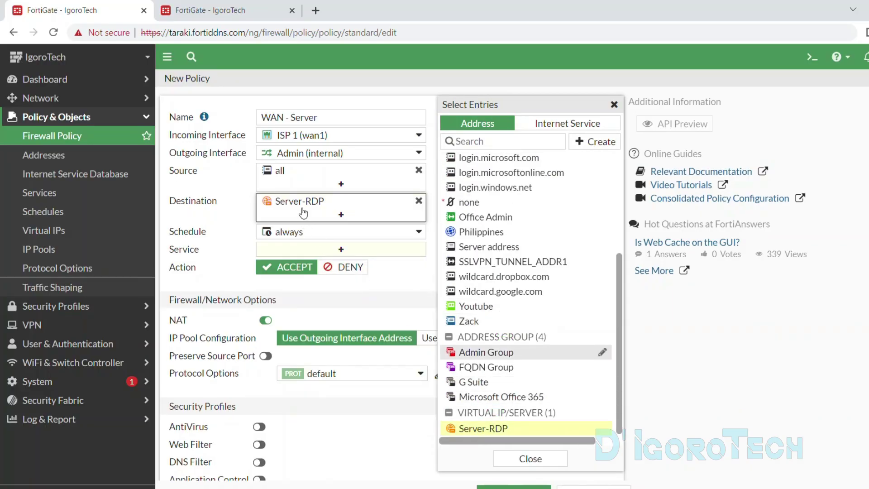
pyautogui.click(217, 230)
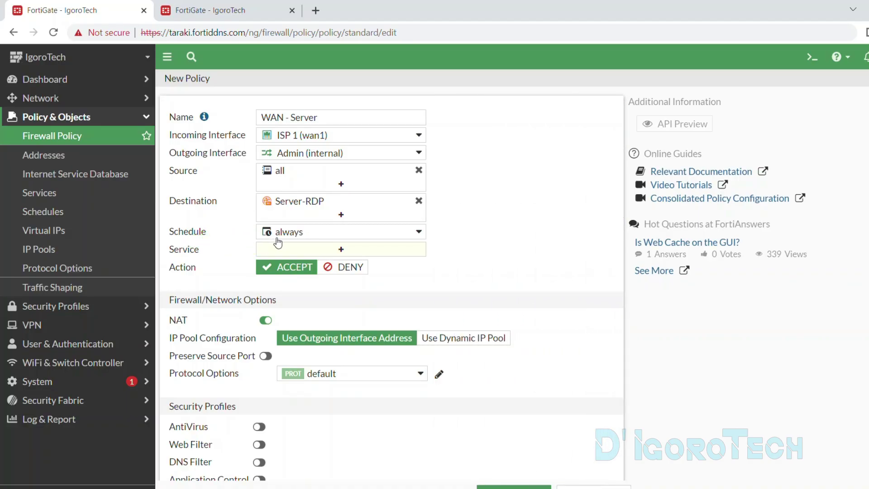
# - Add the RDP service to the policy
pyautogui.click(341, 249)
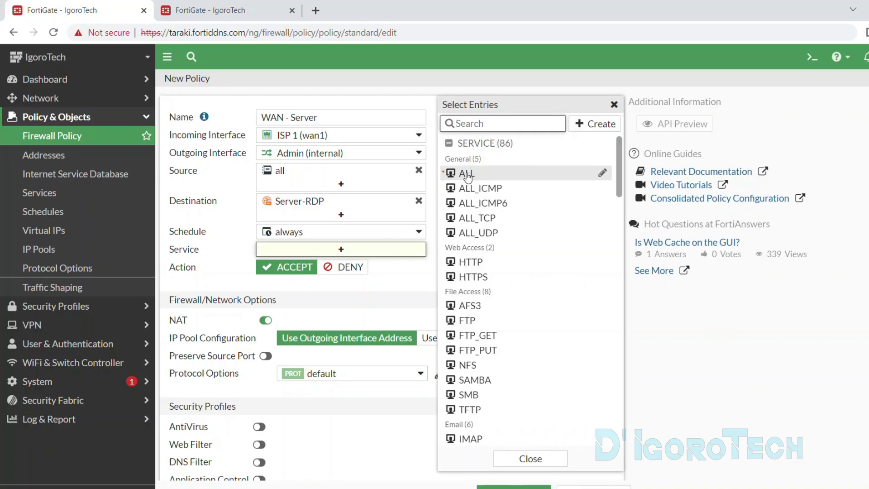
pyautogui.moveTo(467, 175)
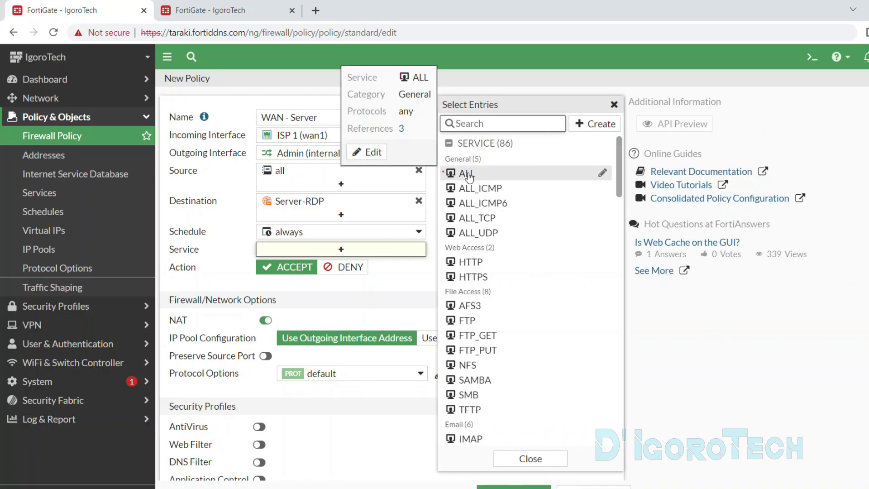
pyautogui.click(480, 126)
pyautogui.write('rdp')
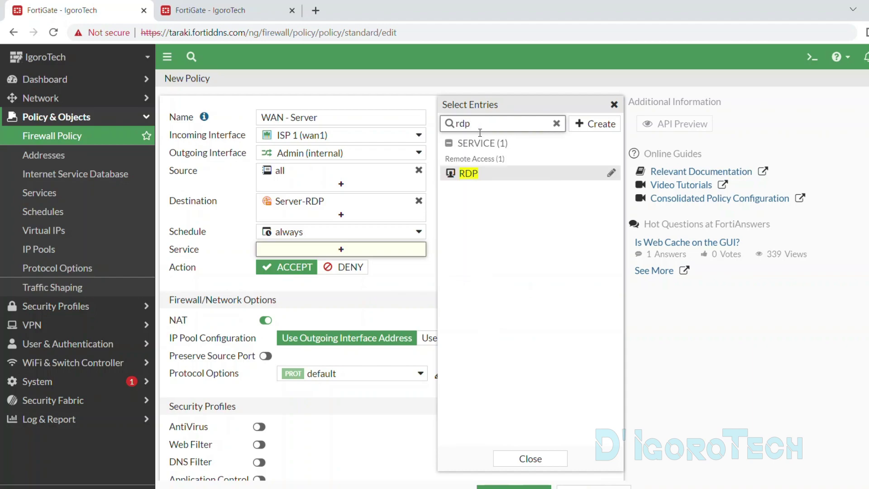
pyautogui.click(469, 174)
pyautogui.click(379, 263)
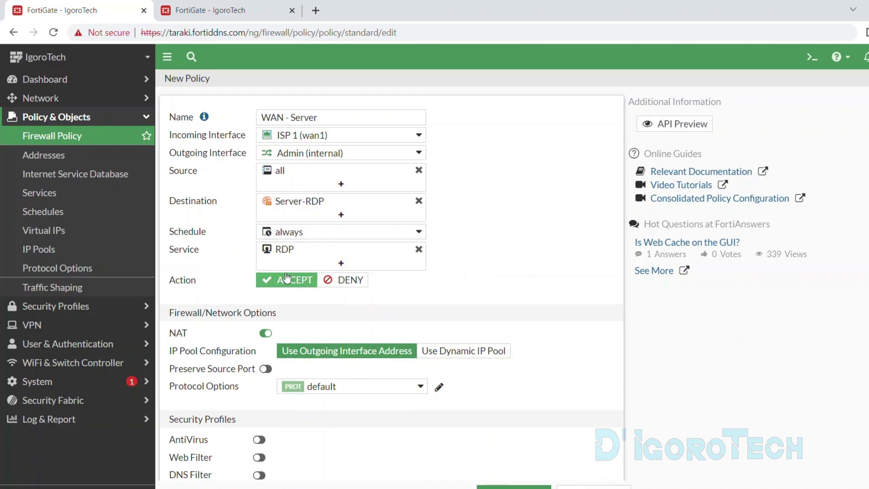
# - Disable NAT, enable default AntiVirus and IPS, log all sessions, comment 'Server Access', and save
pyautogui.scroll(-2, 291, 295)
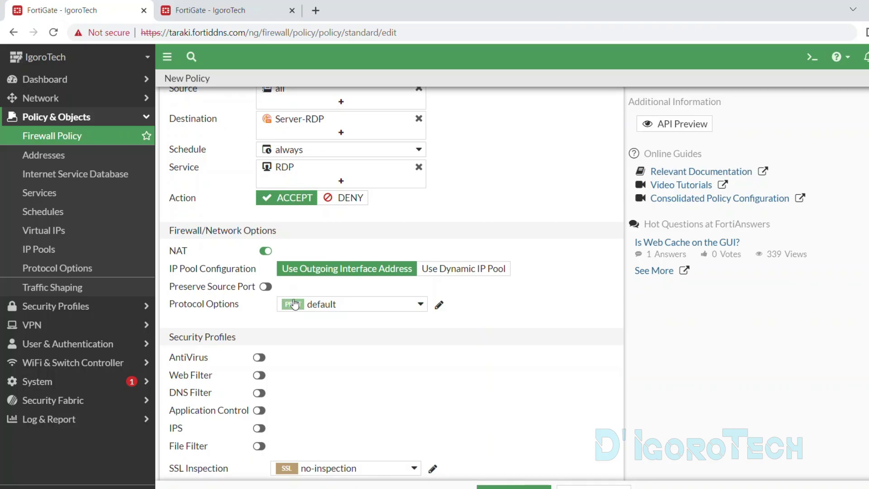
pyautogui.click(265, 251)
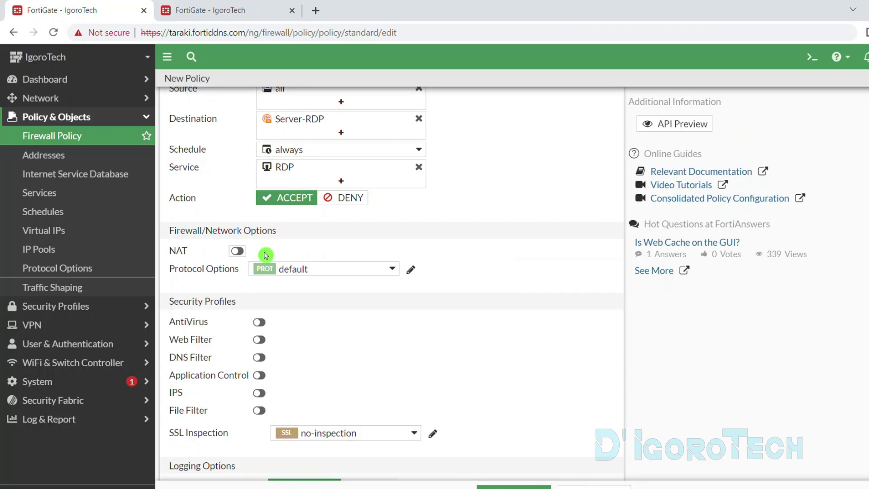
pyautogui.scroll(-2, 274, 255)
pyautogui.click(259, 220)
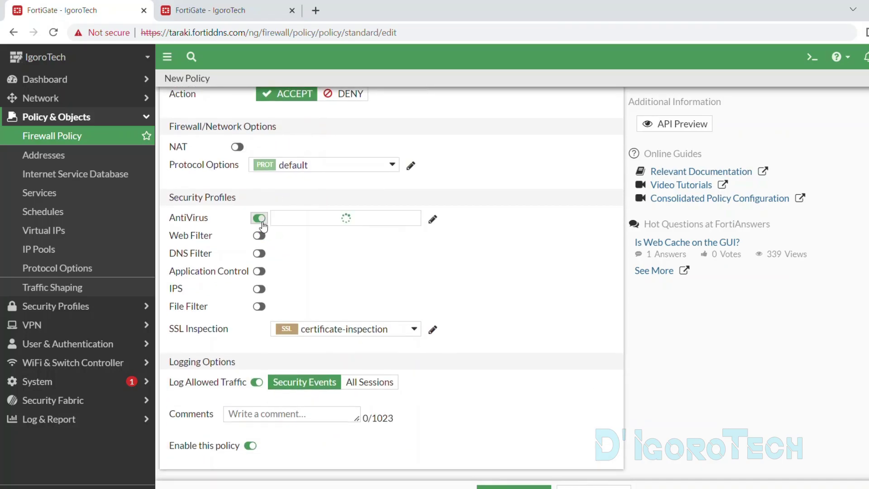
pyautogui.click(269, 290)
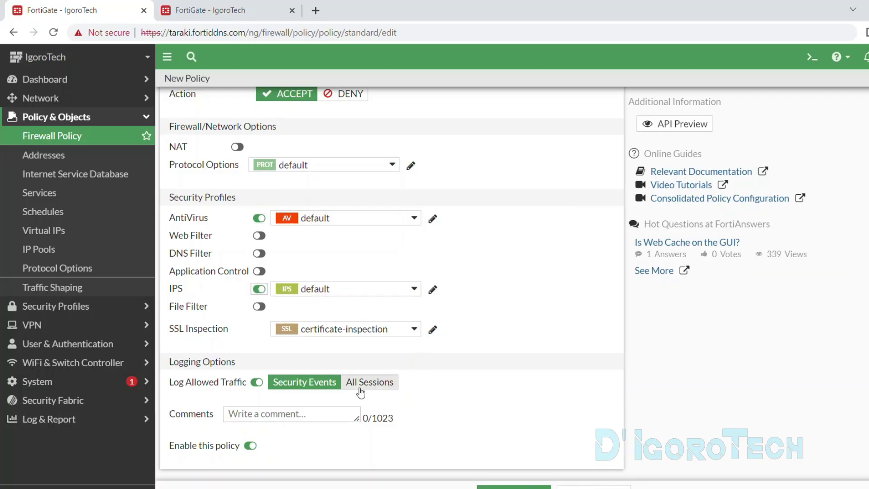
pyautogui.click(366, 382)
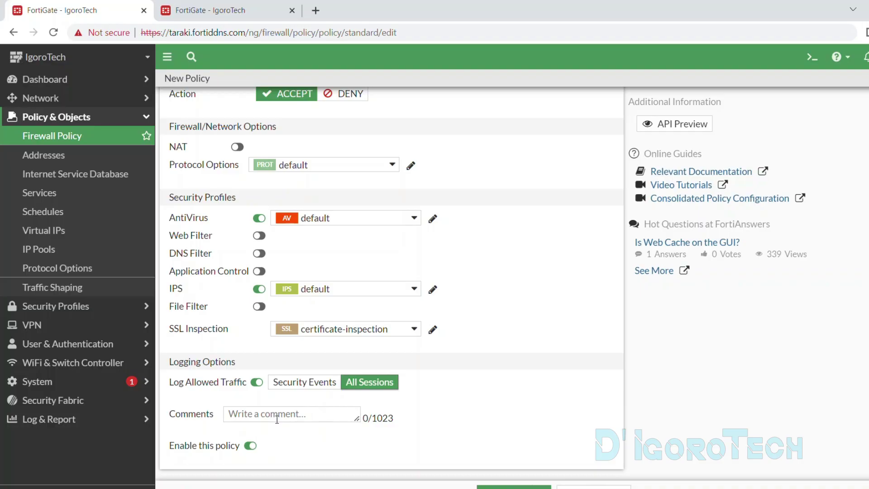
pyautogui.click(276, 420)
pyautogui.write('S')
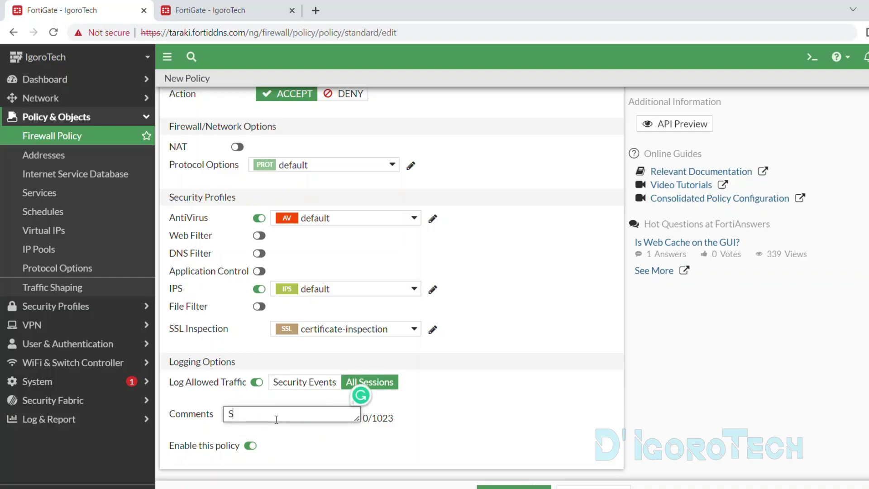
pyautogui.write('erver Access')
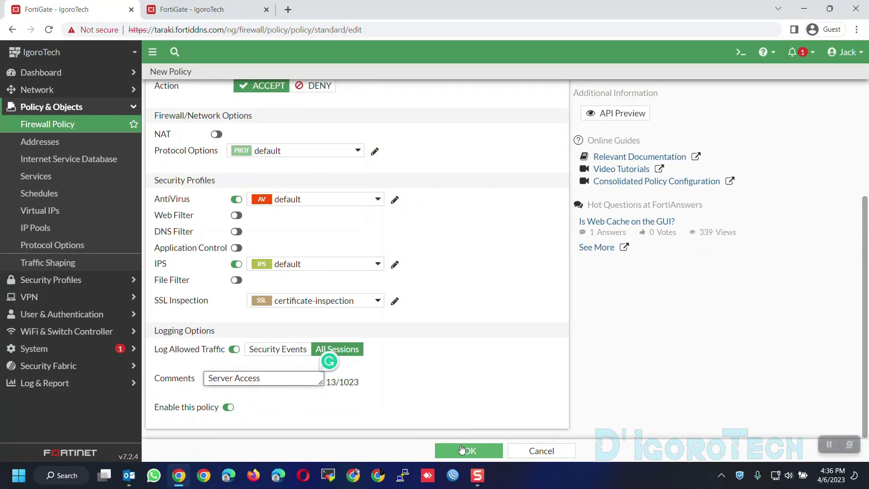
pyautogui.click(461, 450)
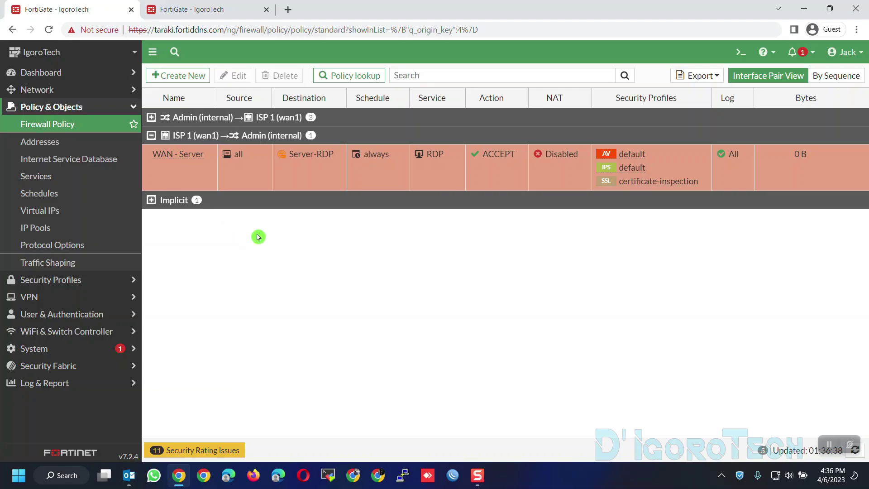
# - Launch Remote Desktop Connection from the Start menu search
pyautogui.click(70, 481)
pyautogui.write('remote')
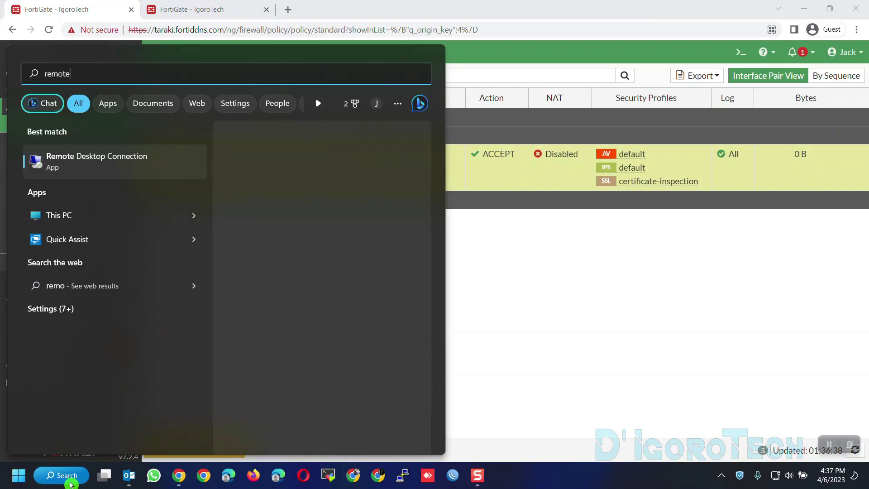
pyautogui.click(83, 159)
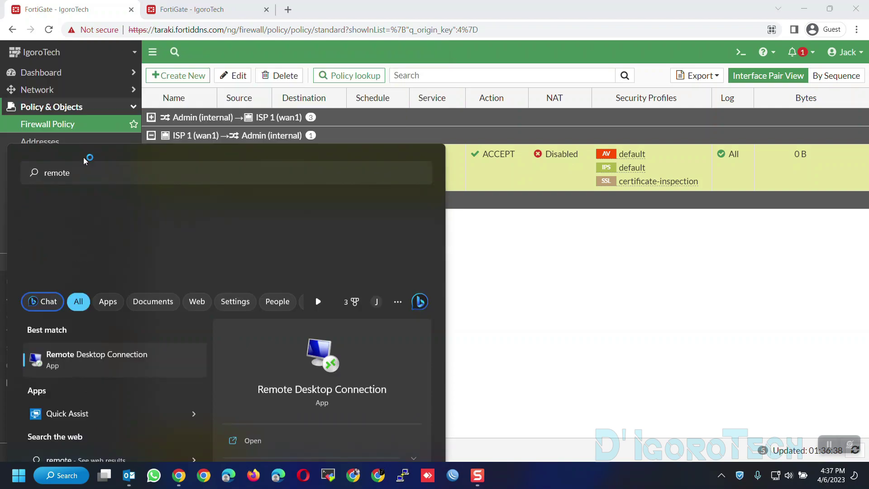
# - Enter the firewall hostname taraki.fortiddns.com followed by ':' as the computer to connect to
pyautogui.click(164, 35)
pyautogui.moveTo(155, 30); pyautogui.dragTo(224, 30)
pyautogui.hotkey('ctrl', 'c')
pyautogui.click(502, 475)
pyautogui.hotkey('ctrl', 'v')
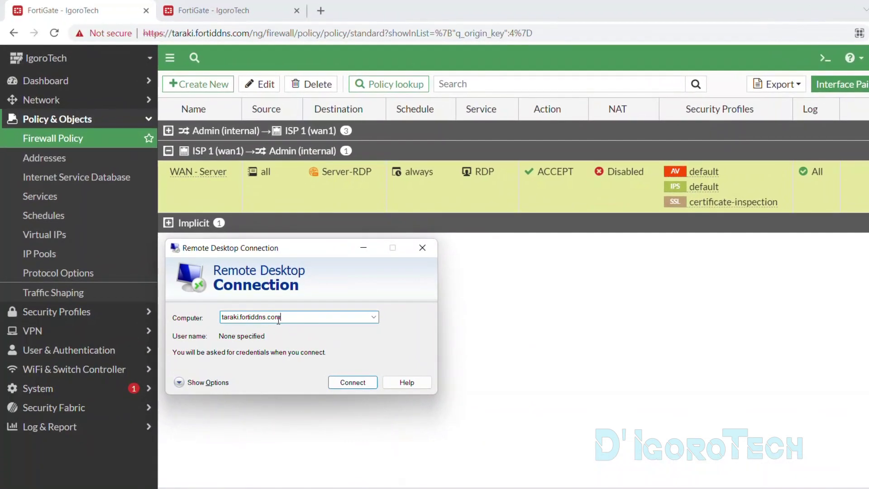
pyautogui.write(':')
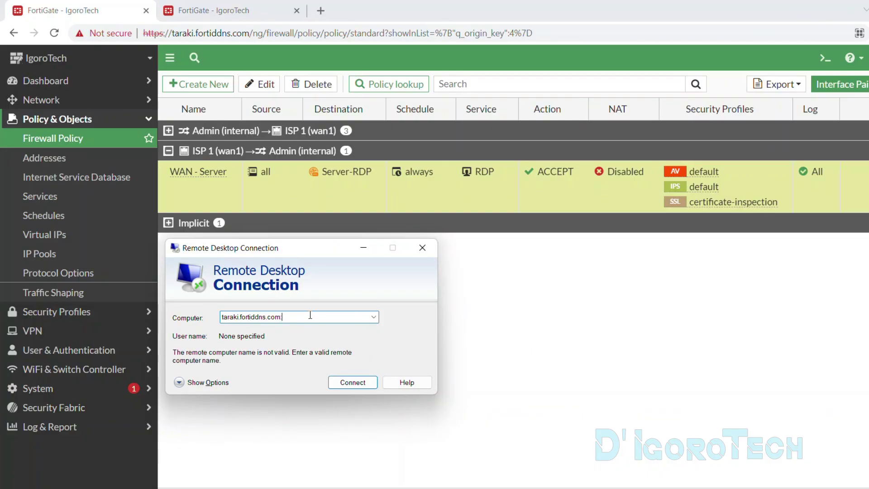
pyautogui.middleClick(136, 233)
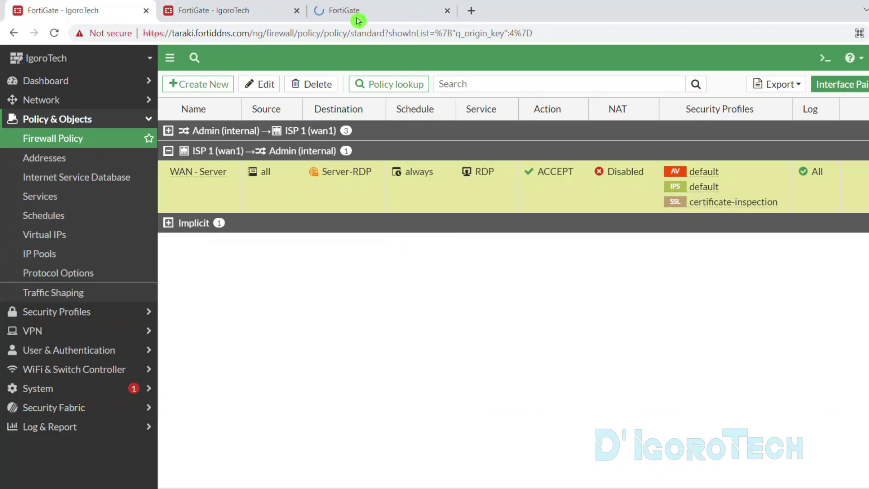
# - Append port 3389 to the hostname and start the Remote Desktop connection
pyautogui.click(358, 20)
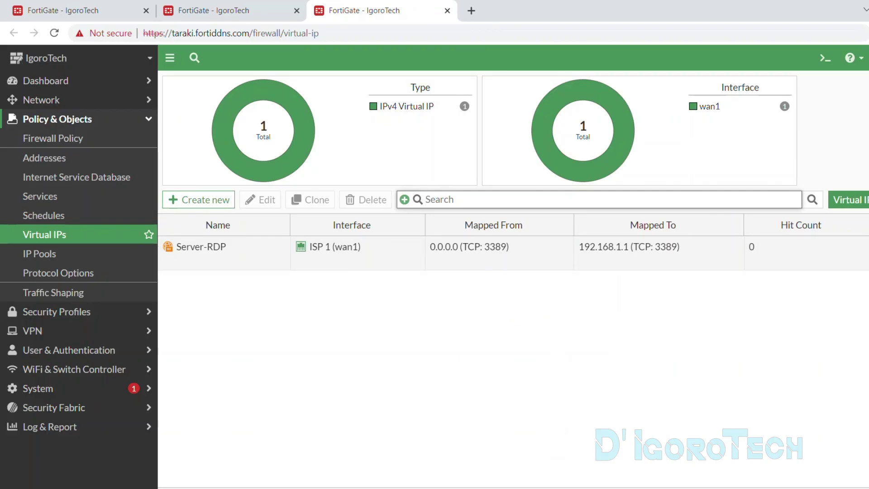
pyautogui.hotkey('alt', 'Tab')
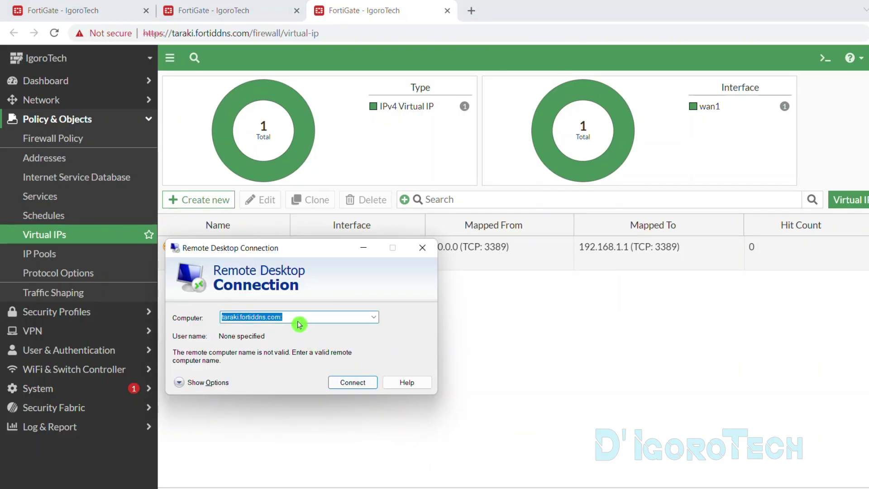
pyautogui.click(297, 317)
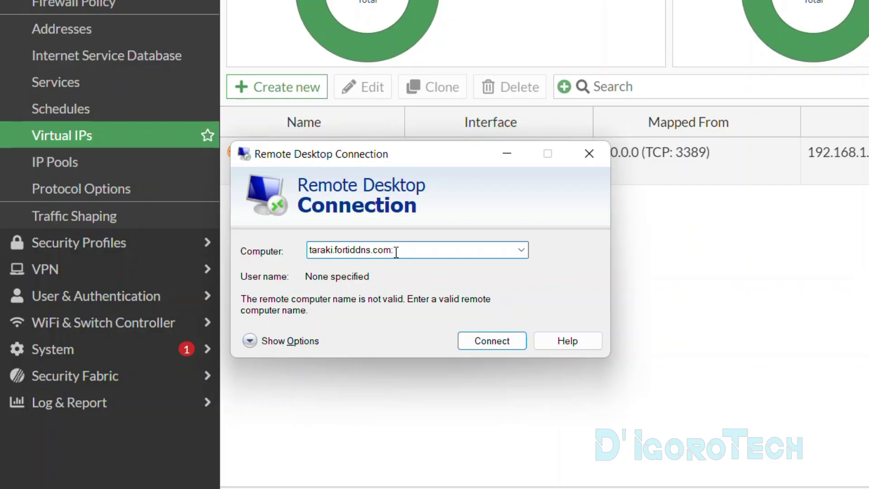
pyautogui.write('3389')
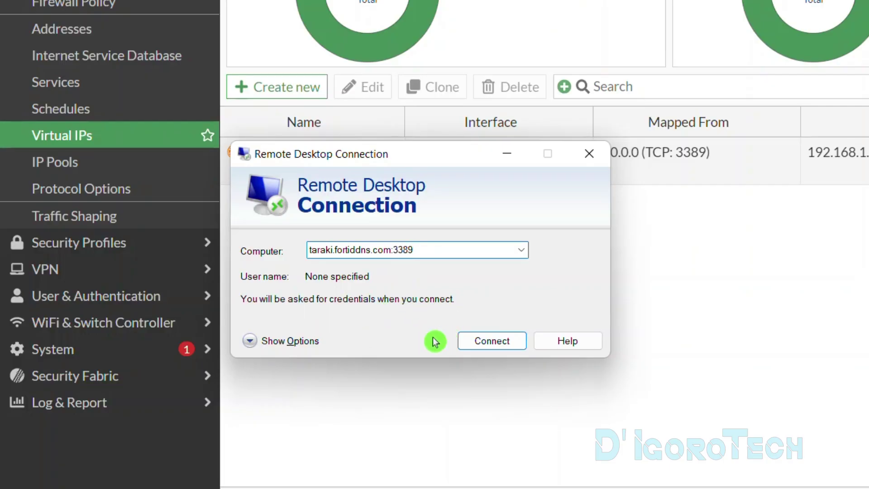
pyautogui.click(484, 347)
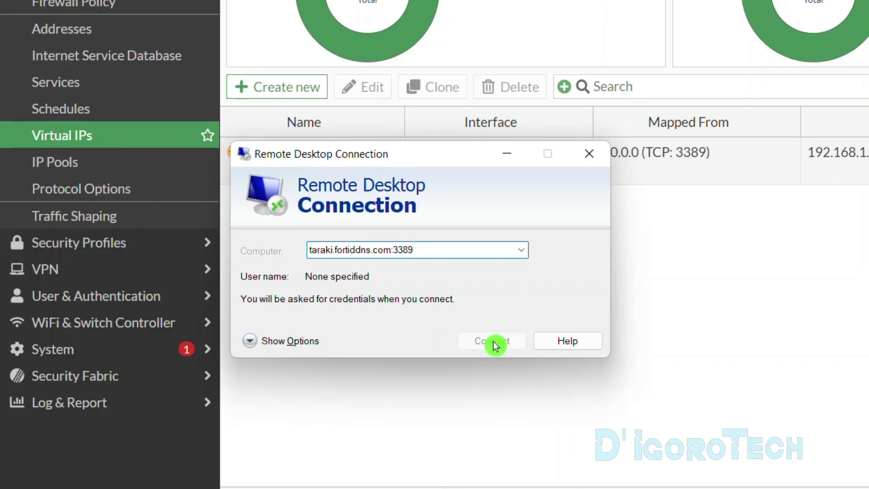
# - Sign in as Administrator with the account password, accept the certificate, and minimise the session
pyautogui.write('Administrator')
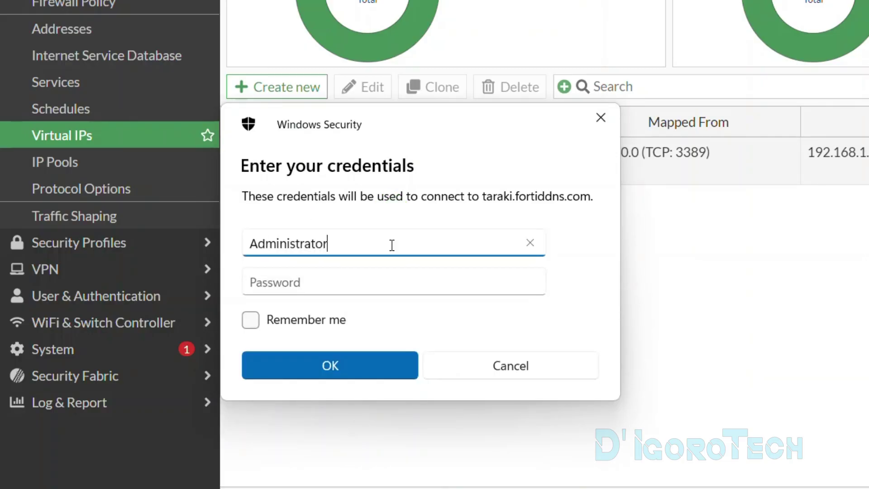
pyautogui.press('Tab')
pyautogui.write('•••••••••')
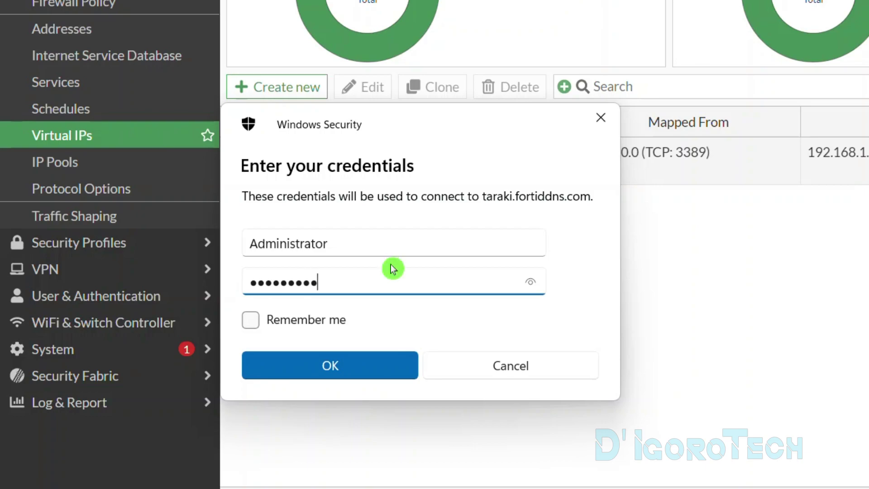
pyautogui.click(294, 320)
pyautogui.click(321, 366)
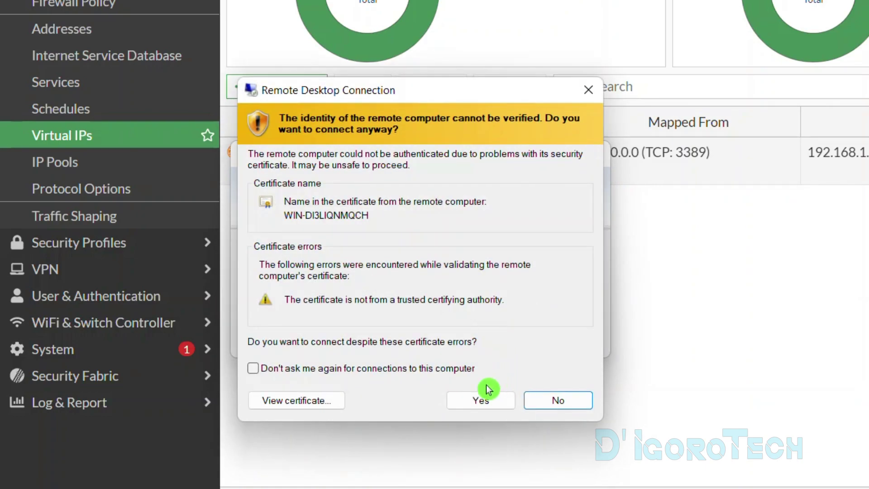
pyautogui.hotkey('alt', 'd')
pyautogui.click(477, 398)
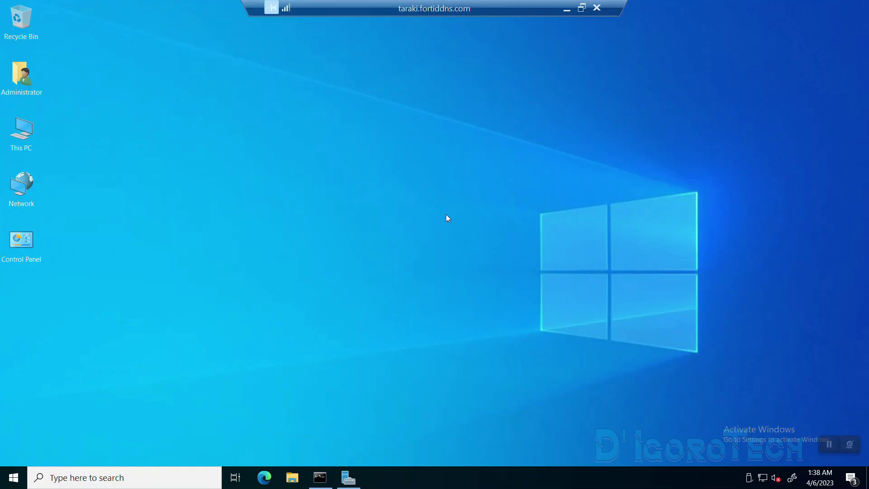
pyautogui.click(403, 14)
# - Refresh the Virtual IPs list and confirm Server-RDP's hit count is now 2
pyautogui.click(567, 11)
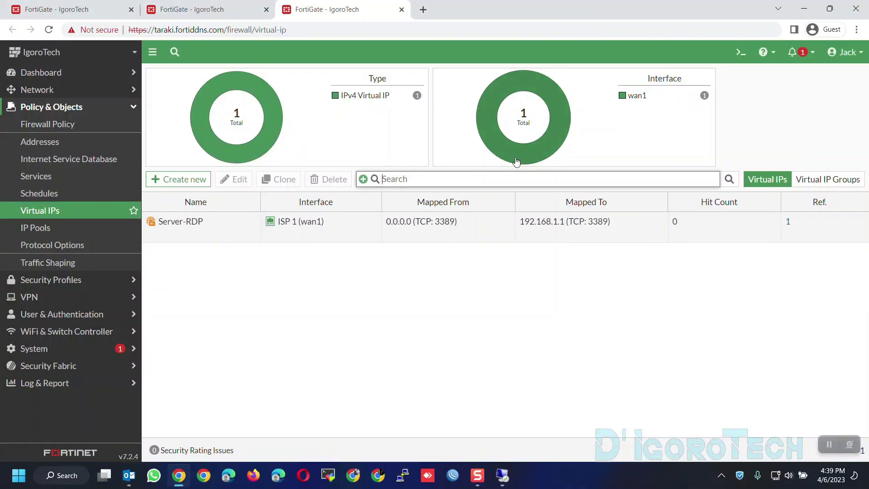
pyautogui.doubleClick(674, 222)
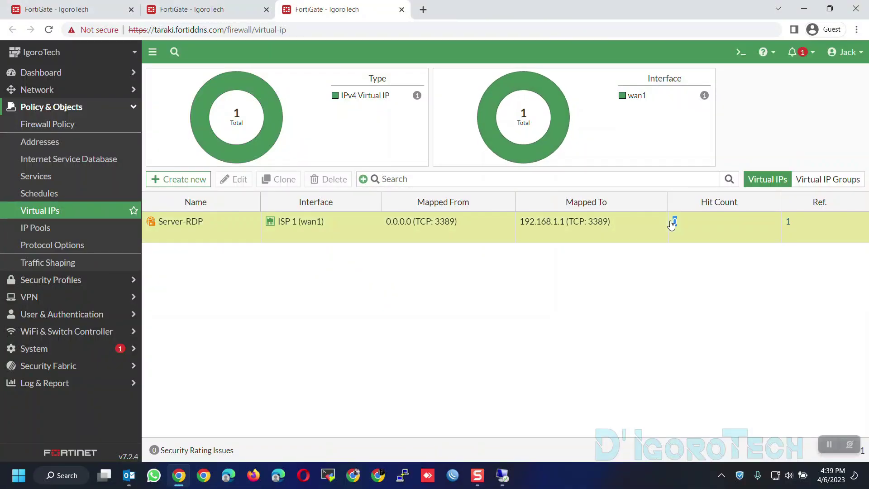
pyautogui.click(79, 220)
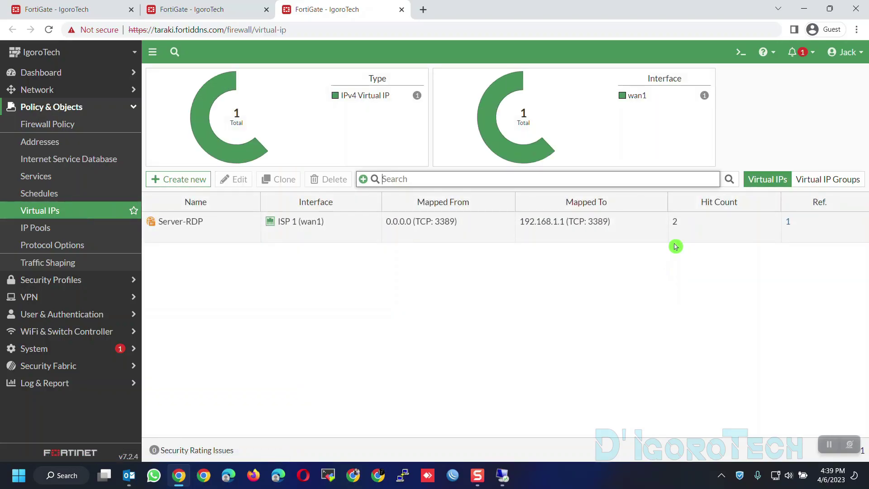
pyautogui.doubleClick(672, 226)
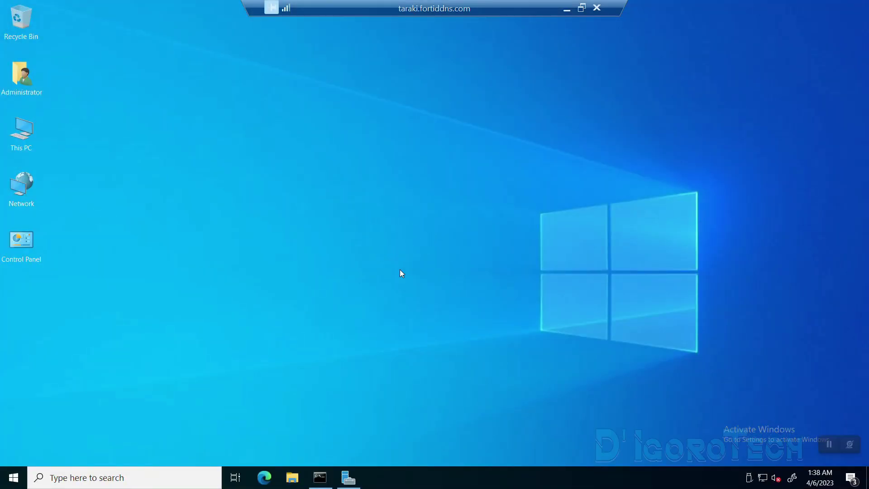
# - Reload the Firewall Policy list and check WAN - Server shows 448.59 kB of traffic
pyautogui.click(567, 9)
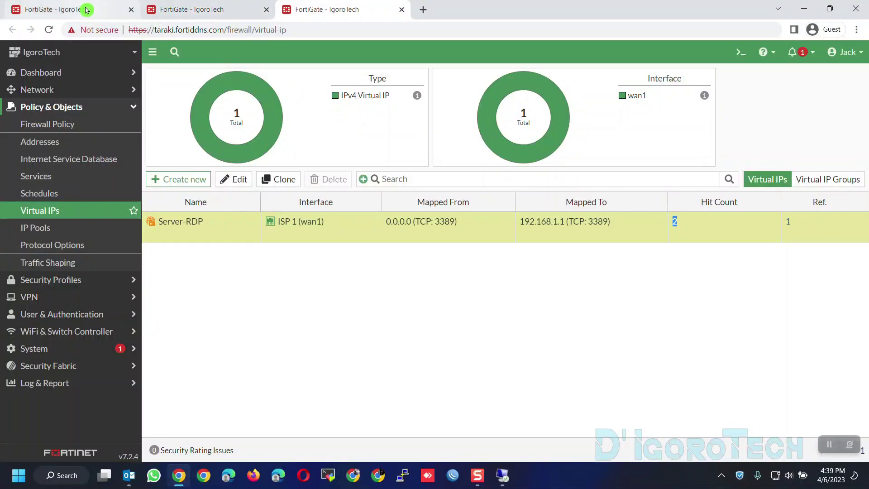
pyautogui.click(86, 10)
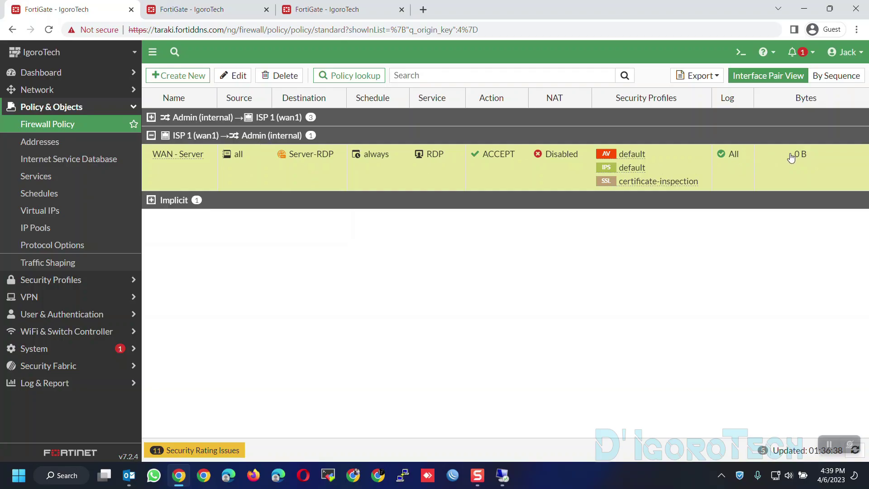
pyautogui.click(53, 122)
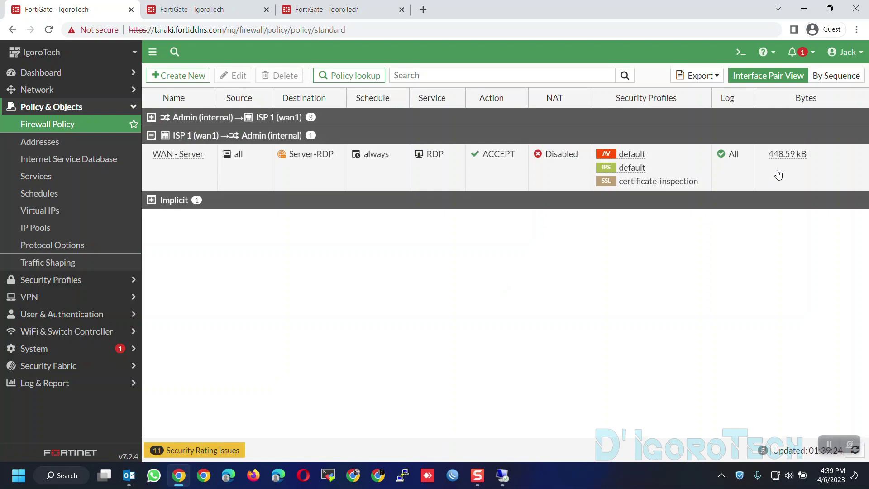
pyautogui.moveTo(769, 159); pyautogui.dragTo(796, 159)
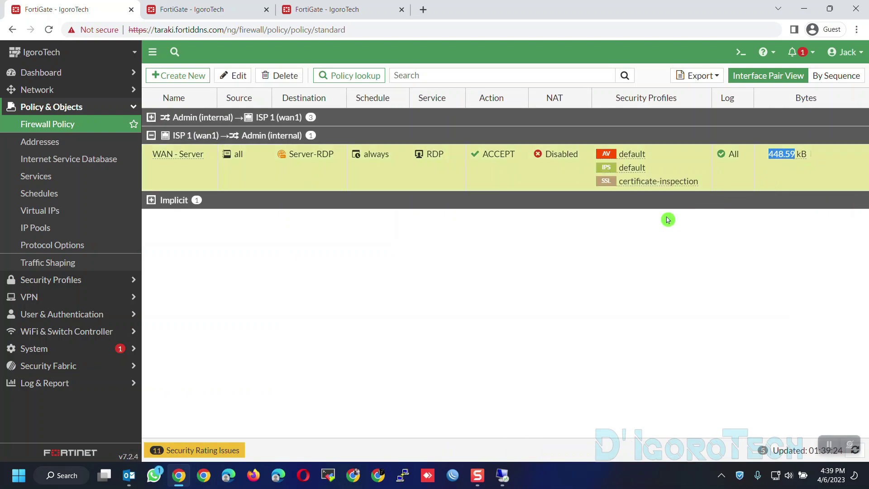
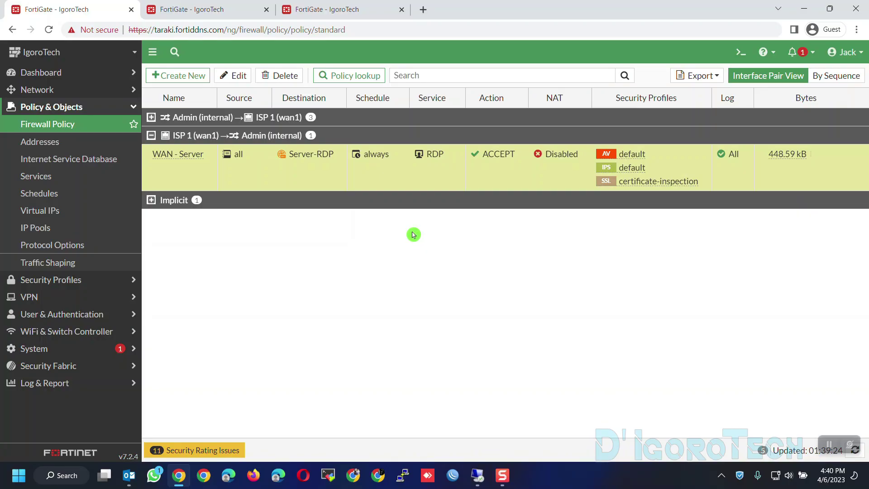
# - Open the Virtual IPs list and select the Server-RDP entry (wan1 TCP 3389 to 192.168.1.1)
pyautogui.click(45, 217)
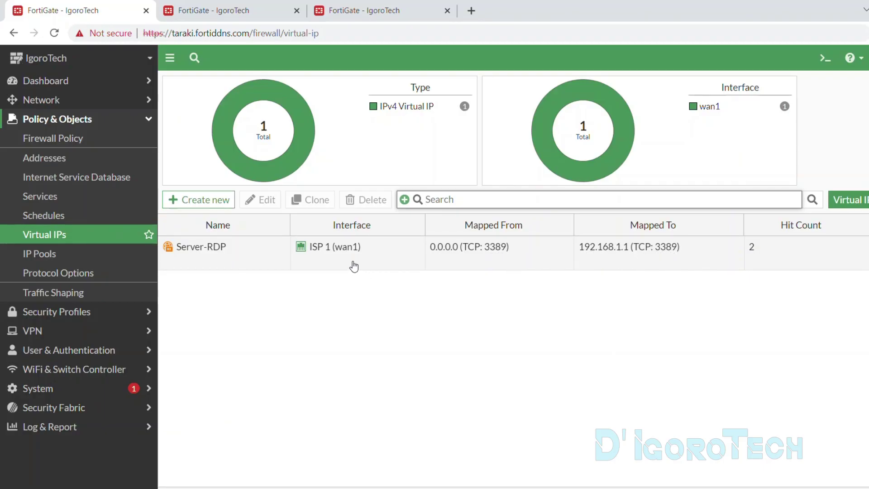
pyautogui.click(319, 254)
pyautogui.click(340, 261)
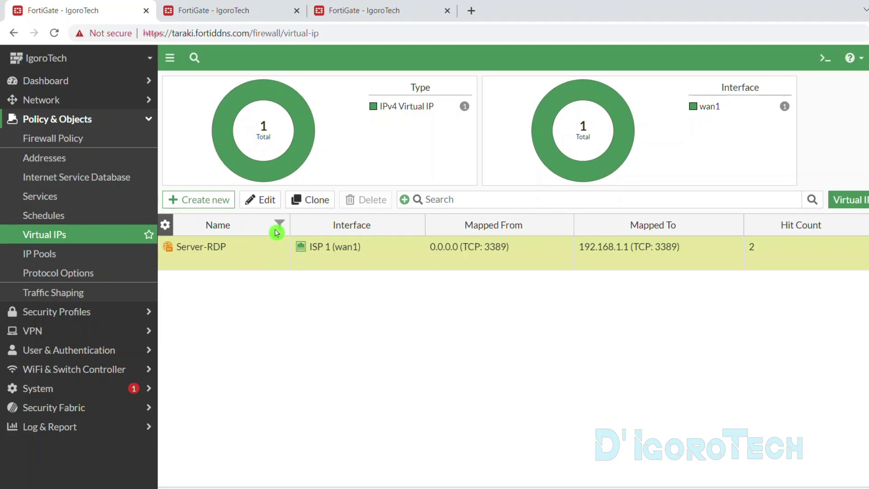
# - Clone Server-RDP, naming the copy Server02-RDP with the comment Server-02
pyautogui.click(314, 201)
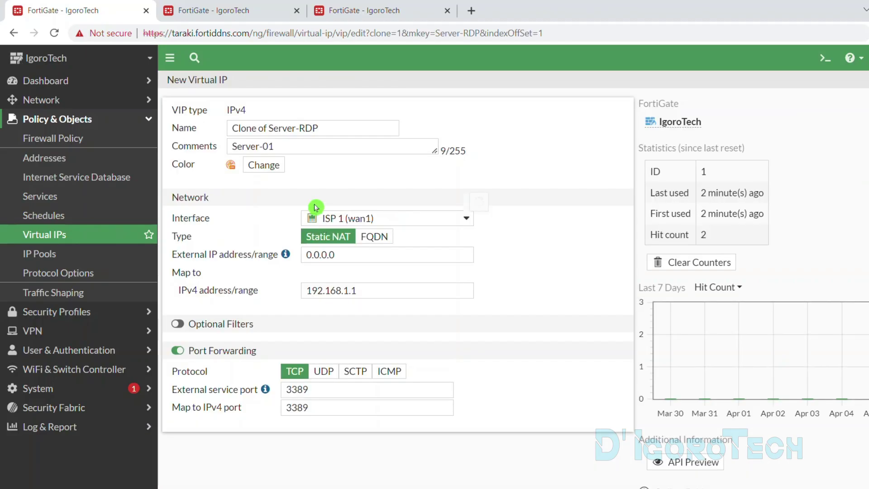
pyautogui.click(269, 129)
pyautogui.hotkey('shift', 'Home')
pyautogui.press('BackSpace')
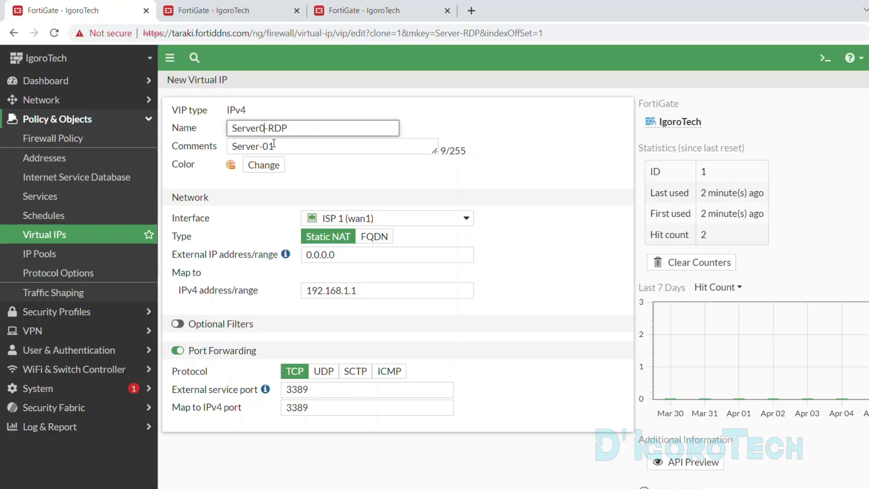
pyautogui.click(271, 146)
pyautogui.press('BackSpace')
pyautogui.write('2')
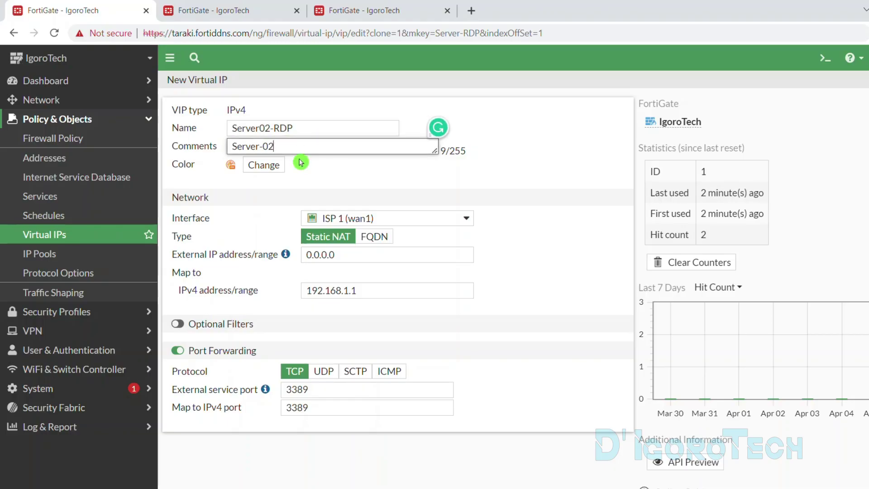
pyautogui.click(273, 170)
pyautogui.click(257, 179)
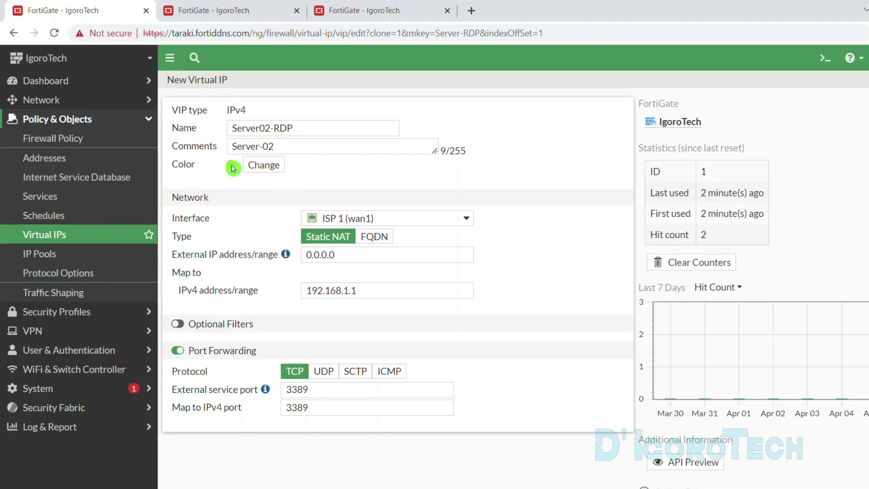
# - Set mapped IP 192.168.1.2 and external port 53389, then save the virtual IP
pyautogui.moveTo(341, 220)
pyautogui.moveTo(353, 294); pyautogui.dragTo(309, 297)
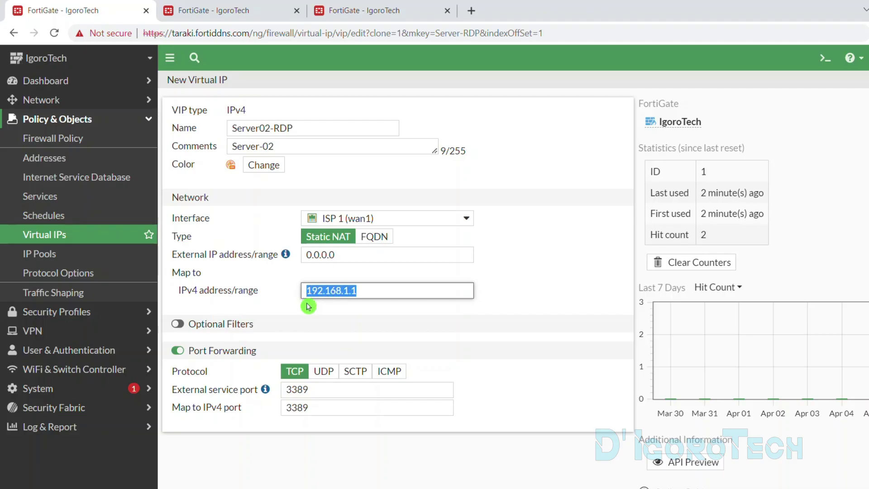
pyautogui.click(326, 292)
pyautogui.doubleClick(353, 290)
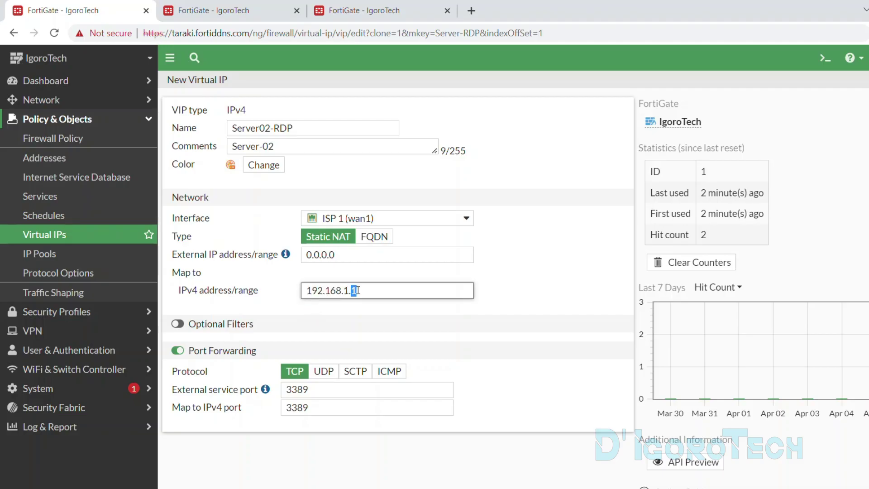
pyautogui.write('2')
pyautogui.click(377, 312)
pyautogui.click(287, 390)
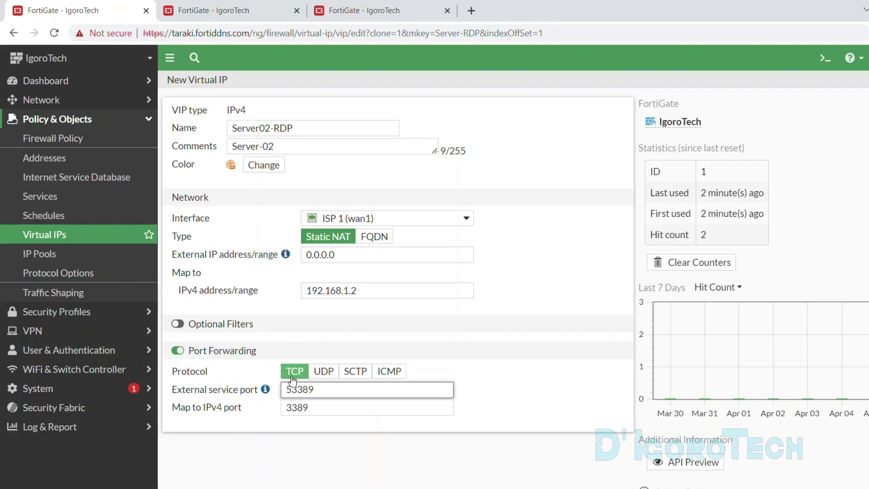
pyautogui.moveTo(320, 387); pyautogui.dragTo(287, 385)
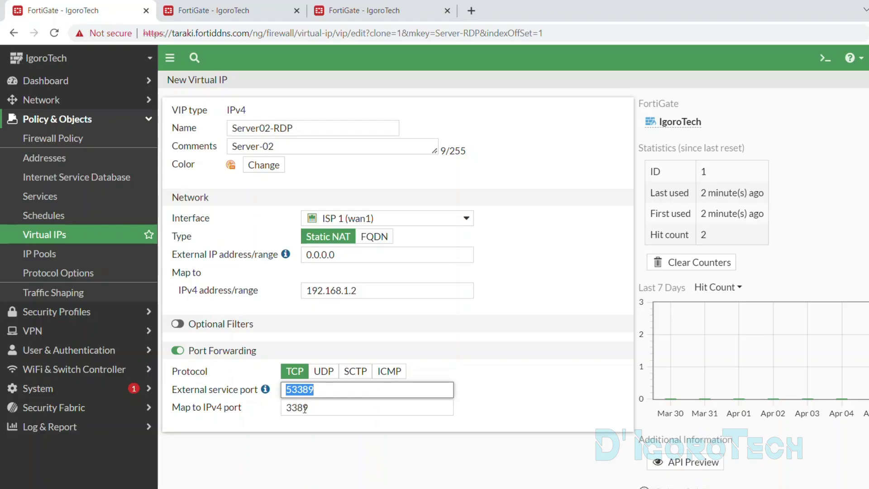
pyautogui.click(305, 409)
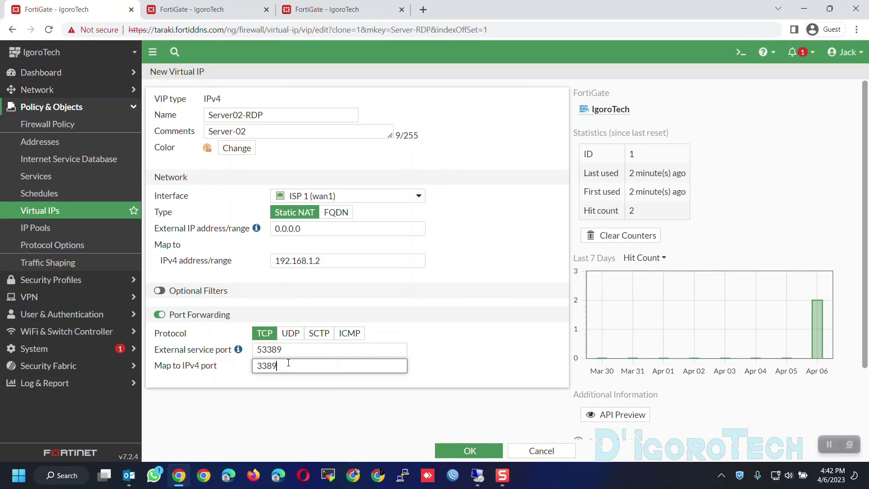
pyautogui.click(466, 450)
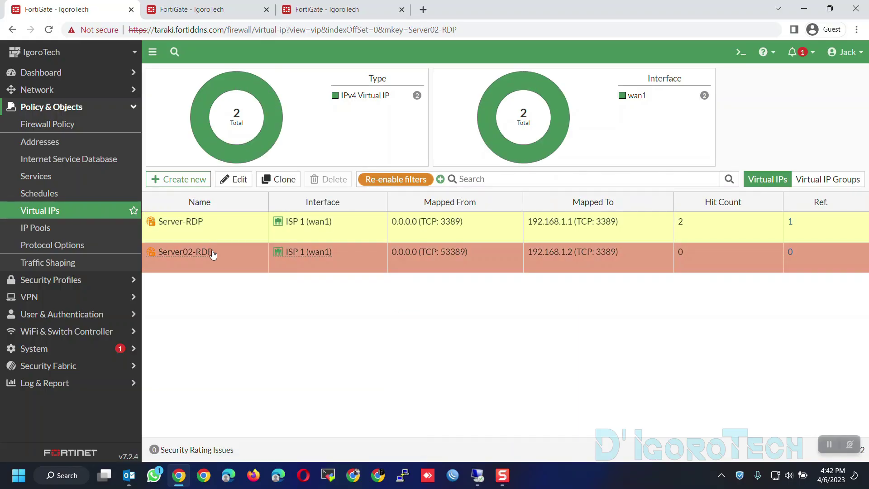
# - Start a new VIP group named Server-Group with a dark-red colour
pyautogui.moveTo(209, 253)
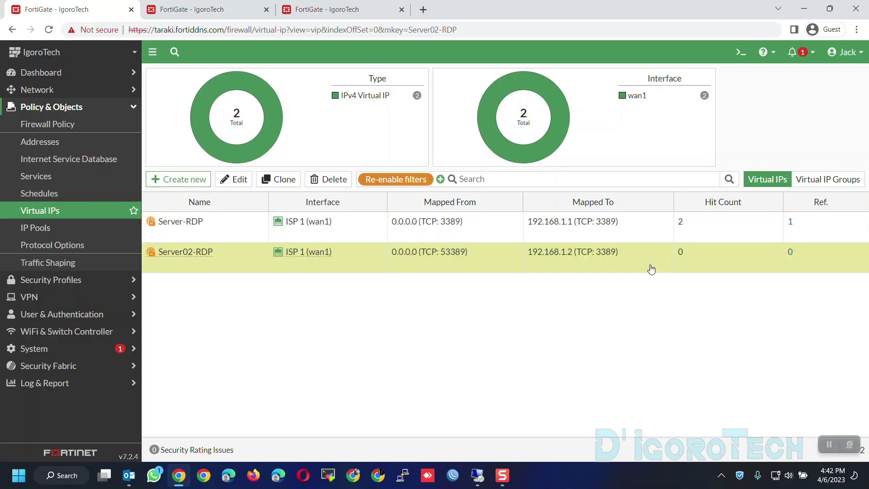
pyautogui.click(266, 9)
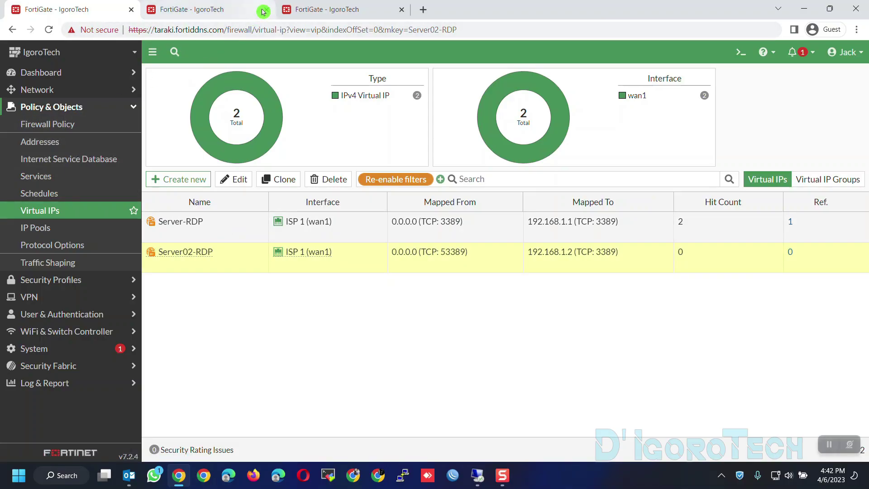
pyautogui.click(267, 10)
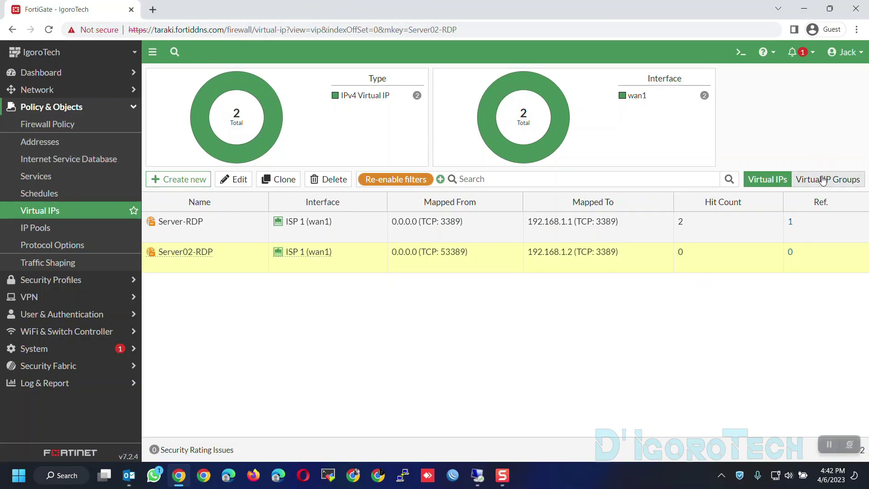
pyautogui.click(823, 180)
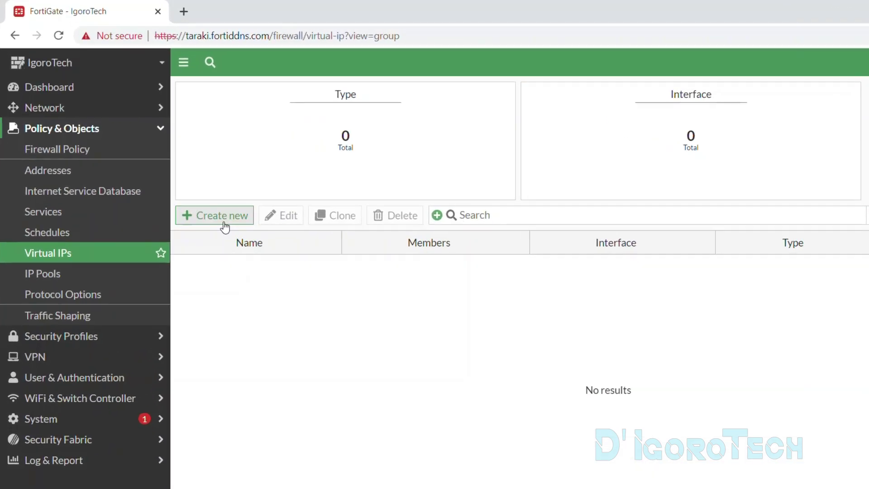
pyautogui.click(225, 226)
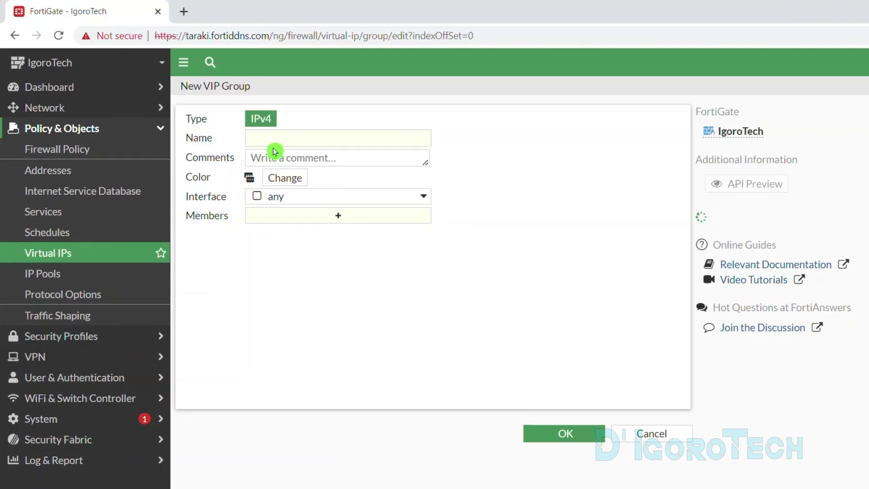
pyautogui.click(273, 141)
pyautogui.write('Server-Group')
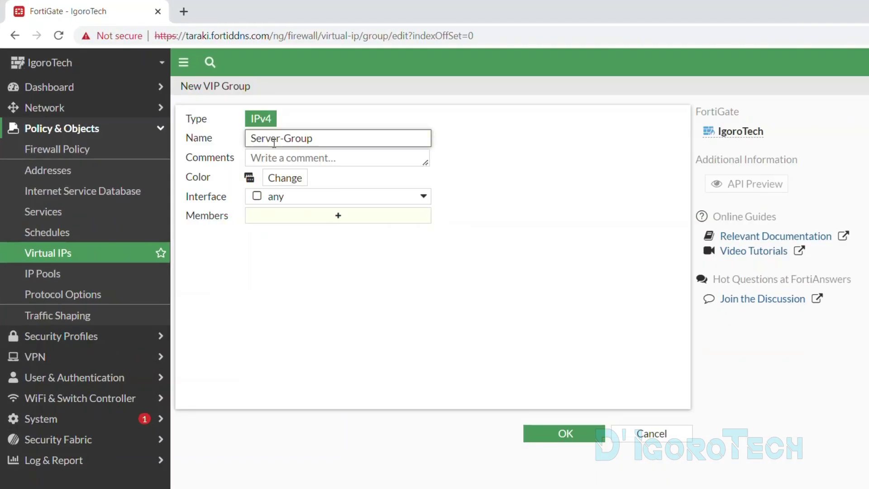
pyautogui.click(286, 179)
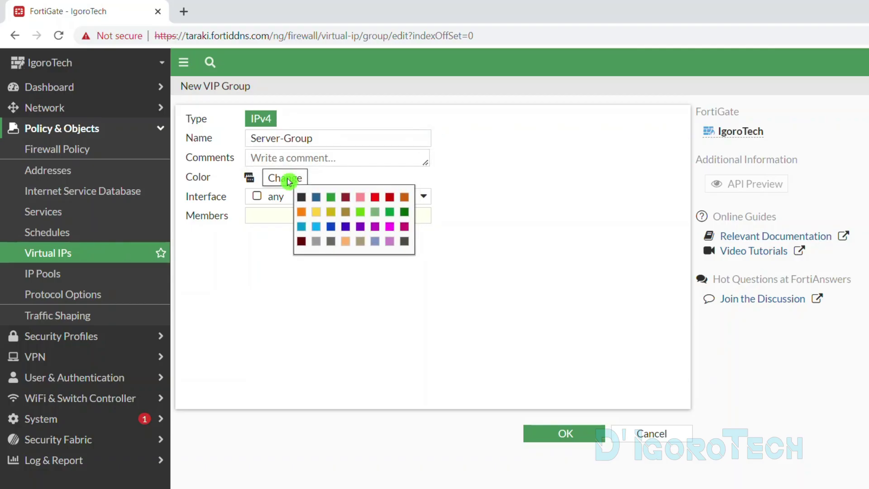
pyautogui.click(301, 241)
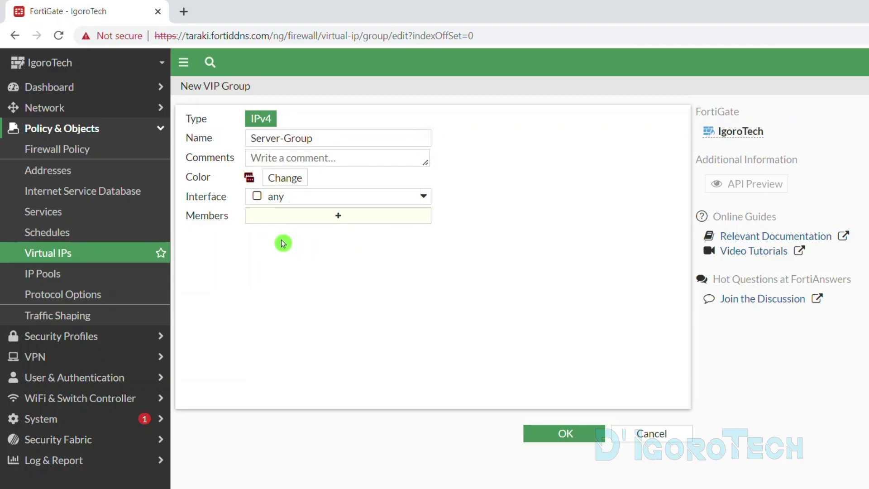
# - Bind the Server-Group VIP group to interface ISP 1 (wan1)
pyautogui.click(261, 205)
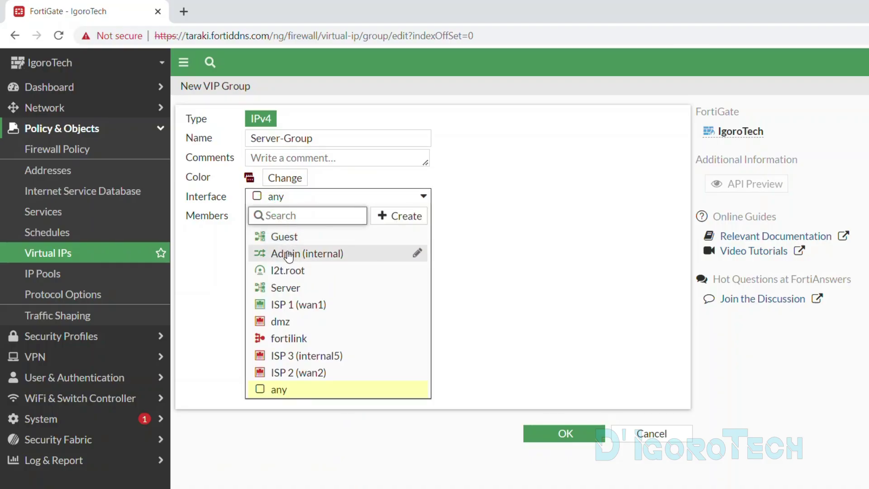
pyautogui.moveTo(297, 307)
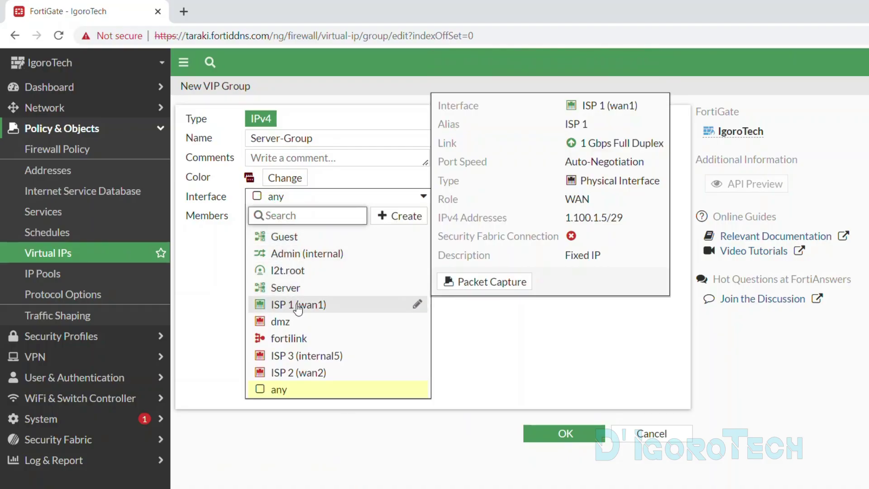
pyautogui.click(225, 266)
pyautogui.click(328, 216)
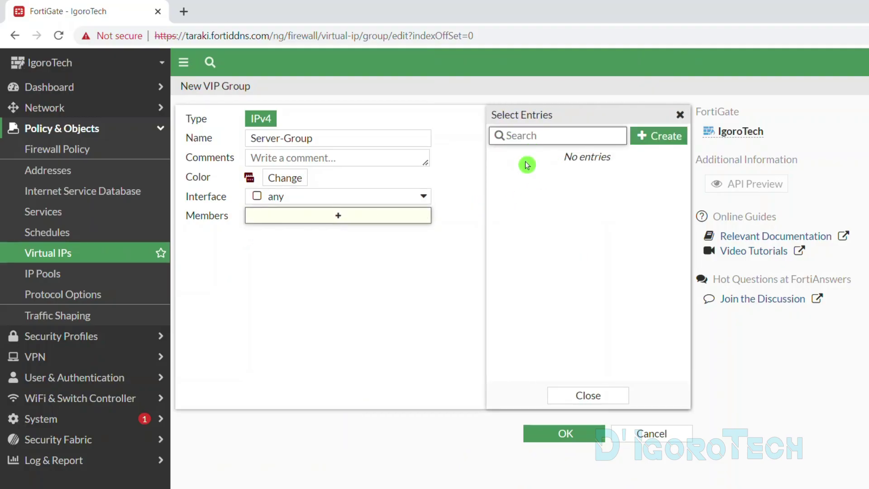
pyautogui.click(680, 114)
pyautogui.click(288, 200)
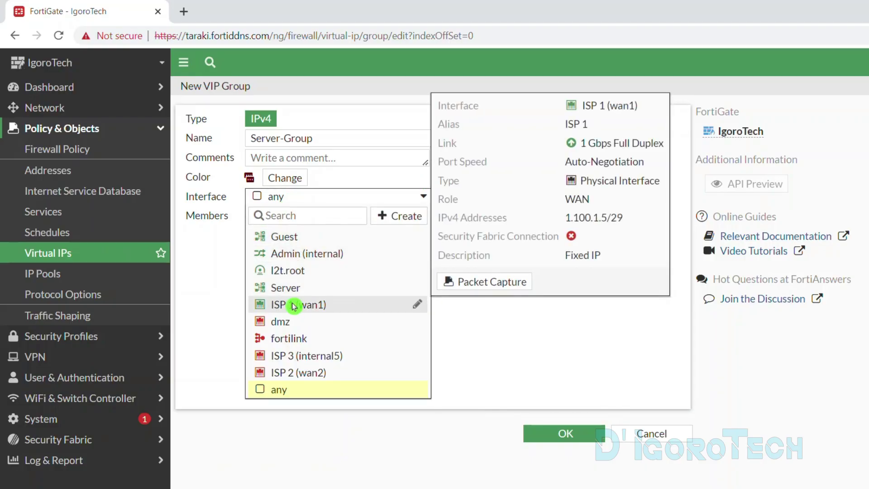
pyautogui.click(294, 308)
# - Add Server-RDP and Server02-RDP as members and save the group
pyautogui.click(313, 216)
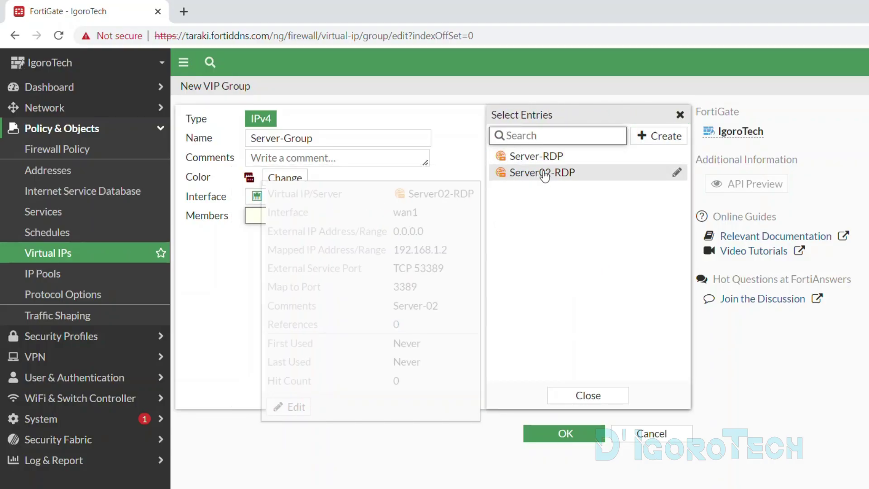
pyautogui.moveTo(545, 177)
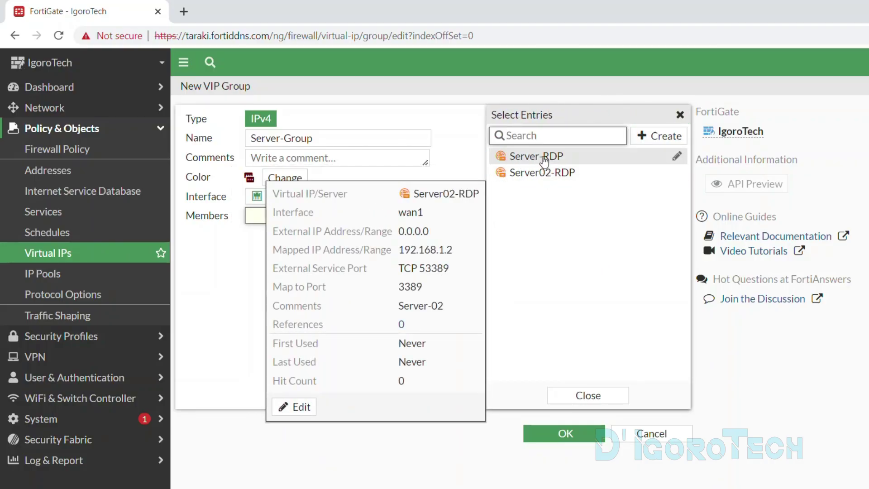
pyautogui.click(520, 156)
pyautogui.click(543, 173)
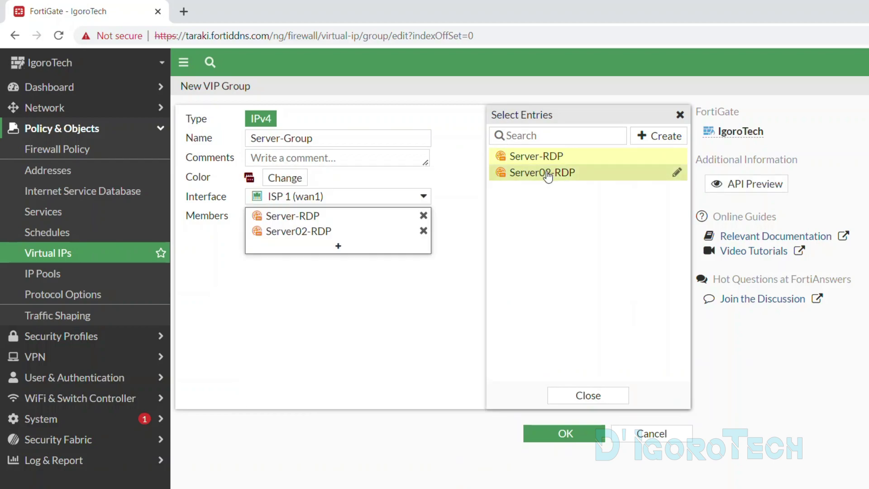
pyautogui.click(472, 363)
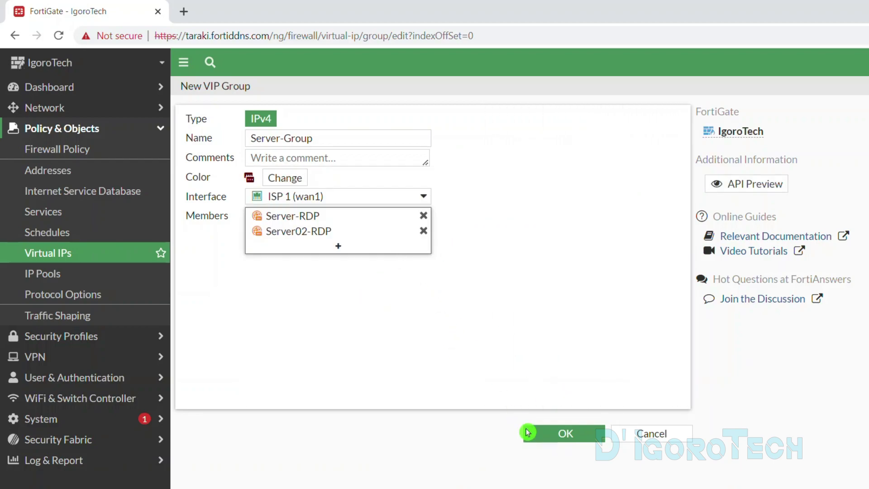
pyautogui.click(558, 433)
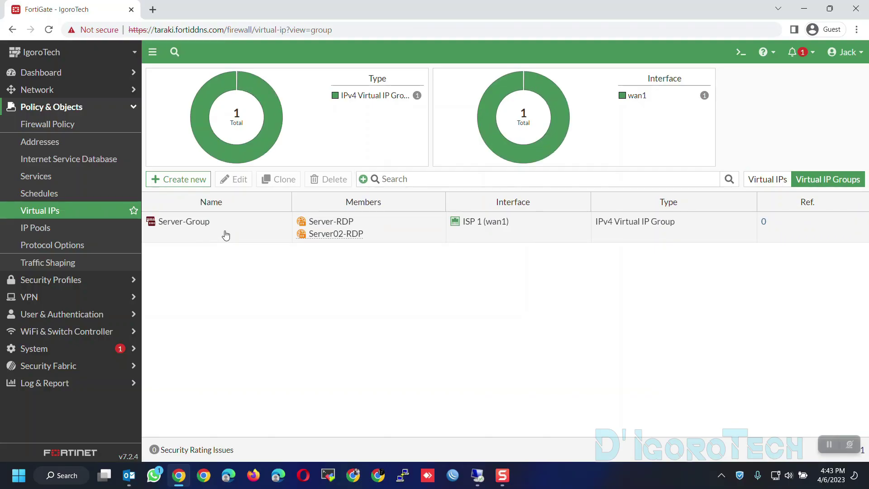
pyautogui.click(226, 235)
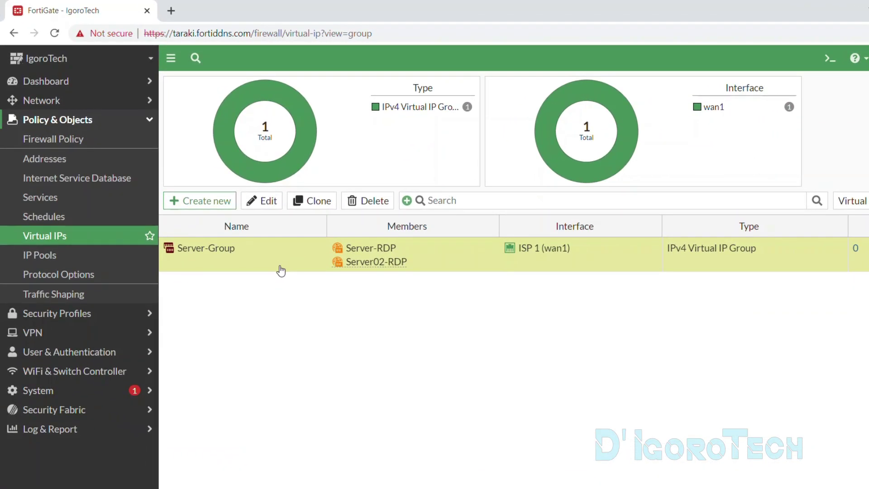
# - Open Firewall Policy in a new tab and edit the WAN - Server policy
pyautogui.rightClick(86, 140)
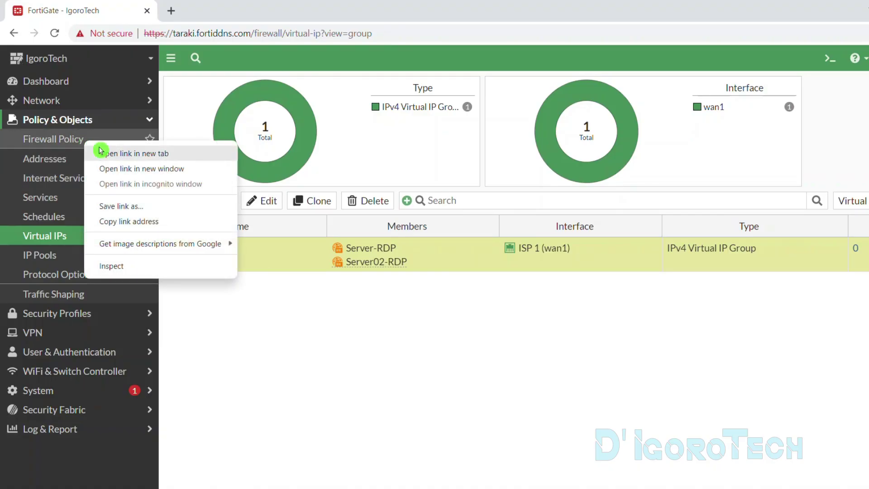
pyautogui.click(127, 151)
pyautogui.click(222, 10)
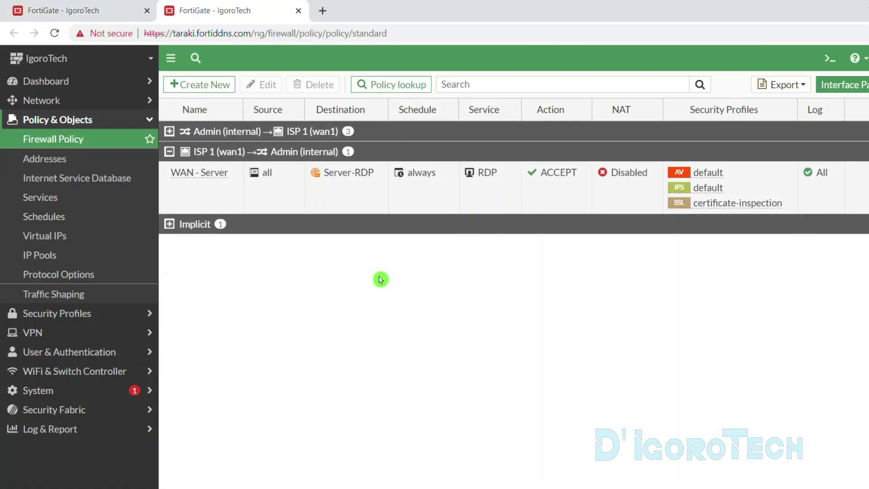
pyautogui.click(261, 200)
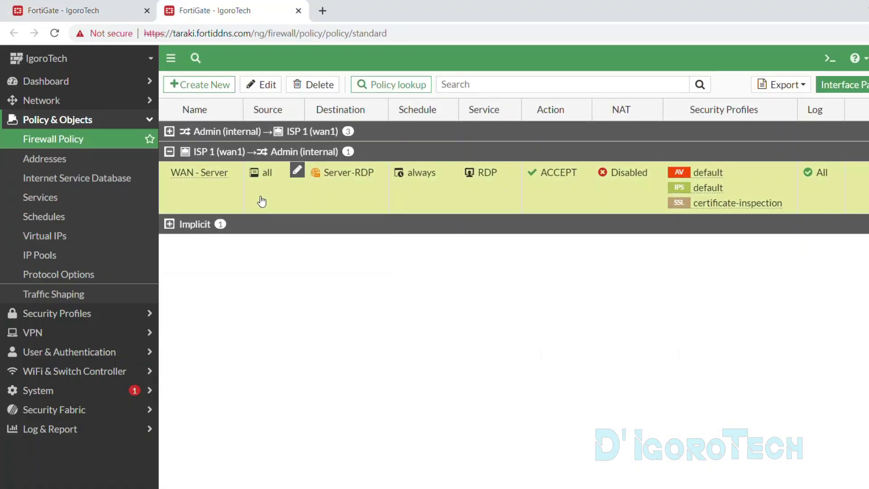
pyautogui.doubleClick(340, 195)
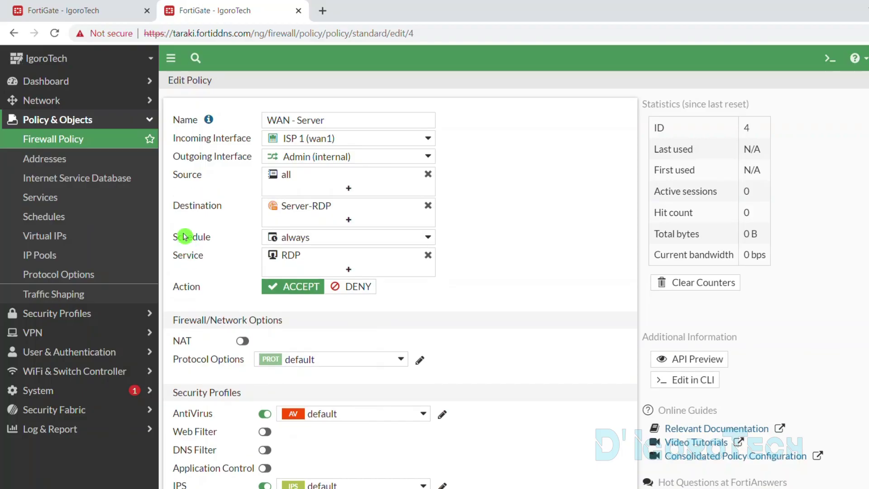
# - Replace Server-RDP with Server-Group as the policy's destination
pyautogui.click(315, 214)
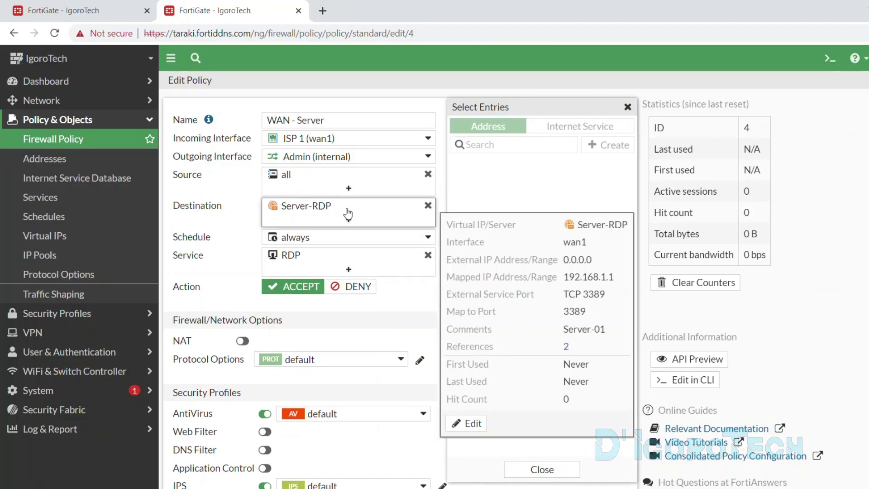
pyautogui.scroll(-3, 636, 338)
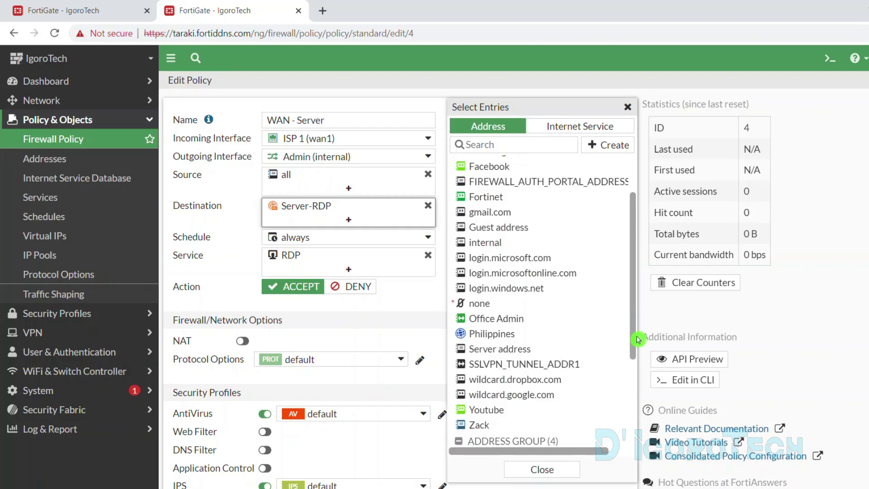
pyautogui.moveTo(638, 340); pyautogui.dragTo(640, 414)
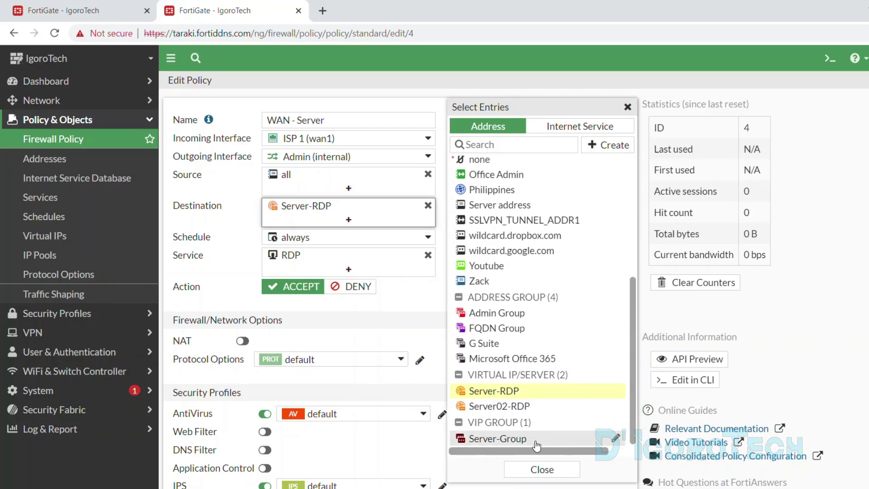
pyautogui.moveTo(537, 445)
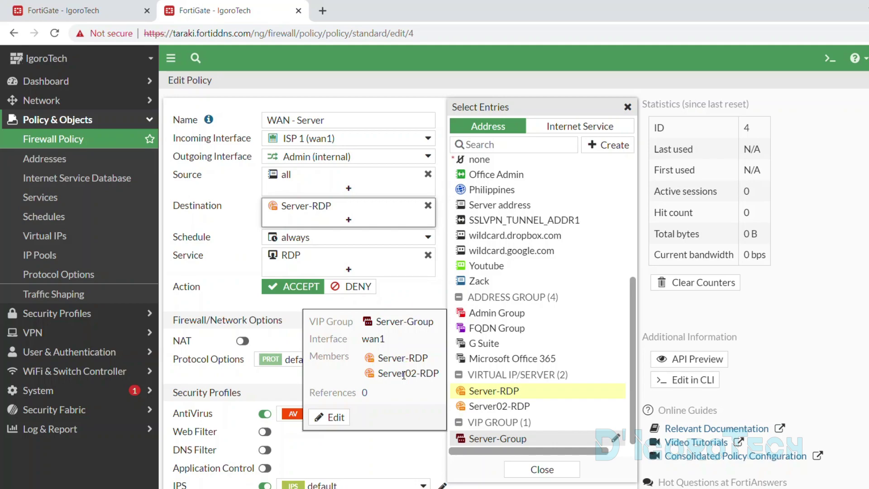
pyautogui.click(483, 439)
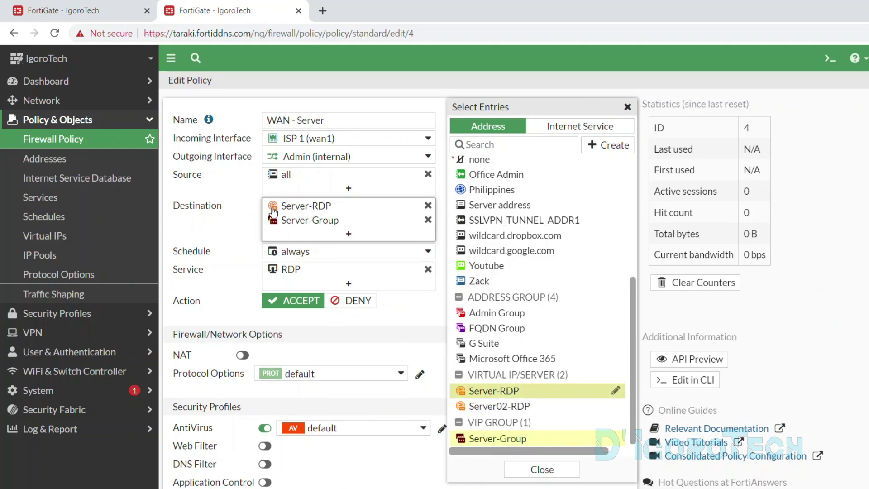
pyautogui.moveTo(289, 225)
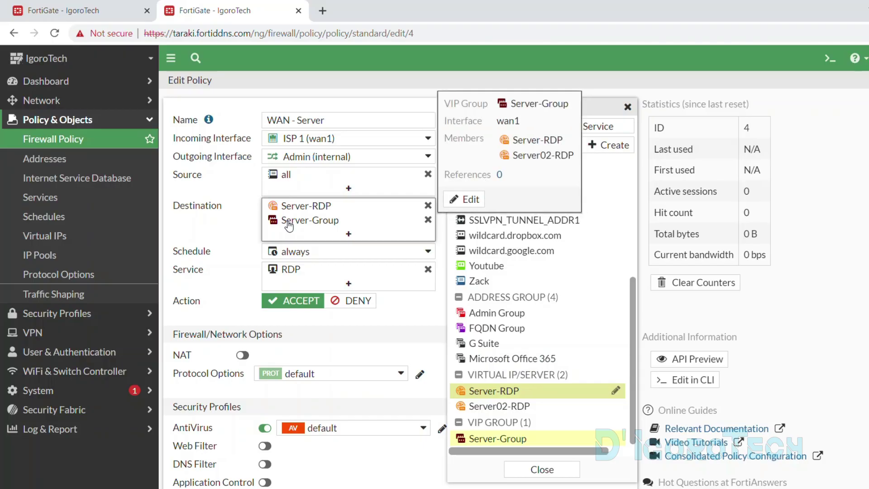
pyautogui.click(427, 205)
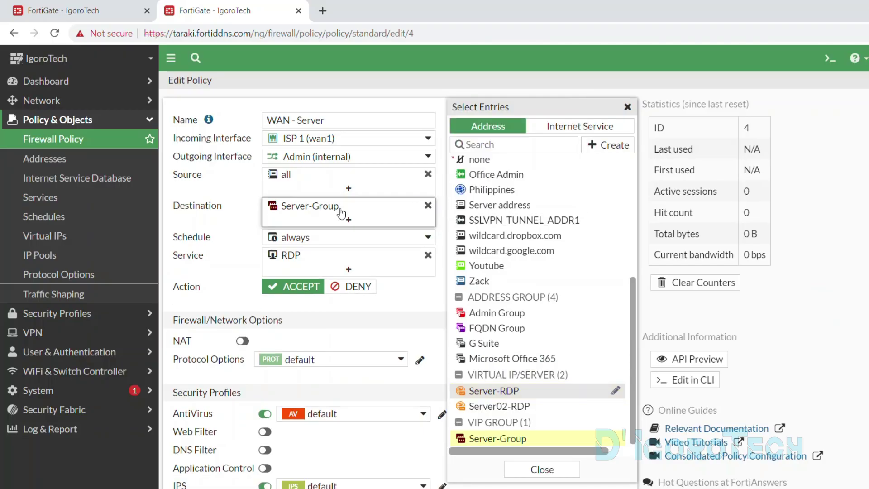
pyautogui.click(192, 261)
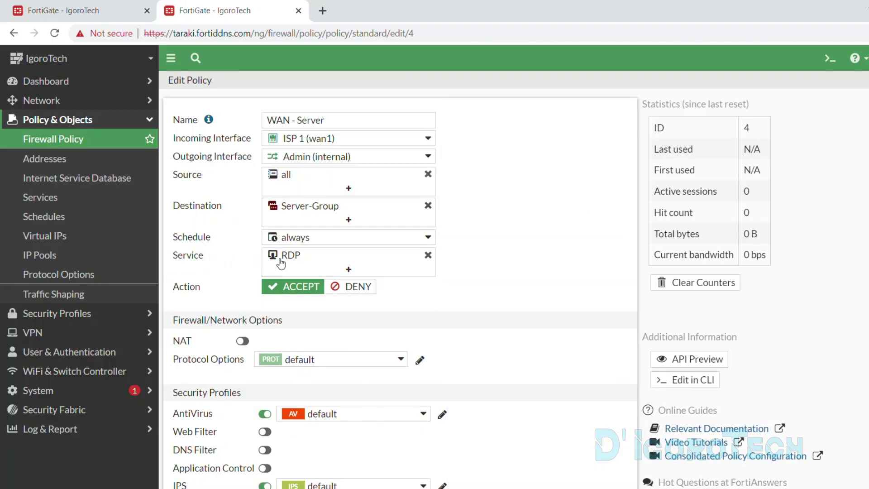
pyautogui.moveTo(304, 208)
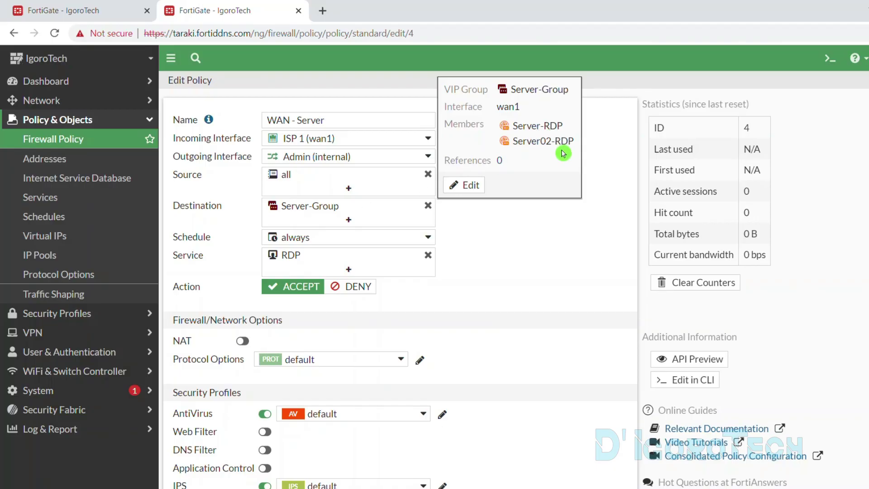
# - Set the WAN - Server policy's service to RDP only and save the policy
pyautogui.click(351, 260)
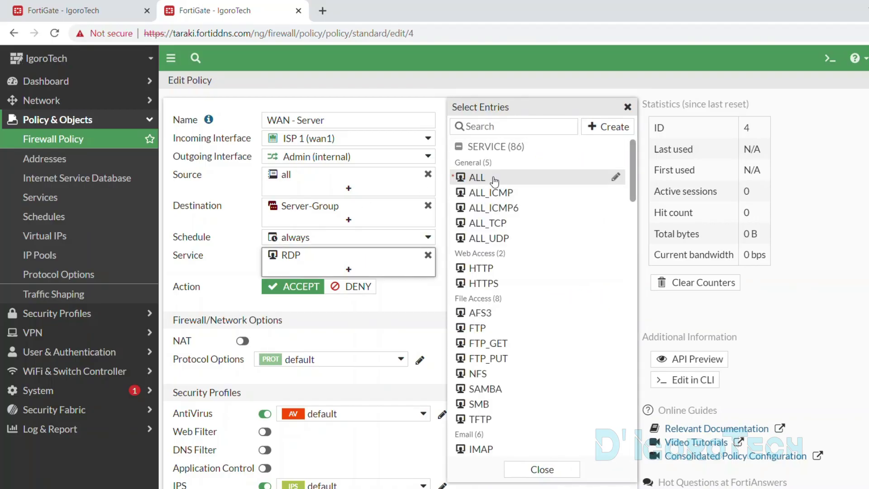
pyautogui.click(494, 182)
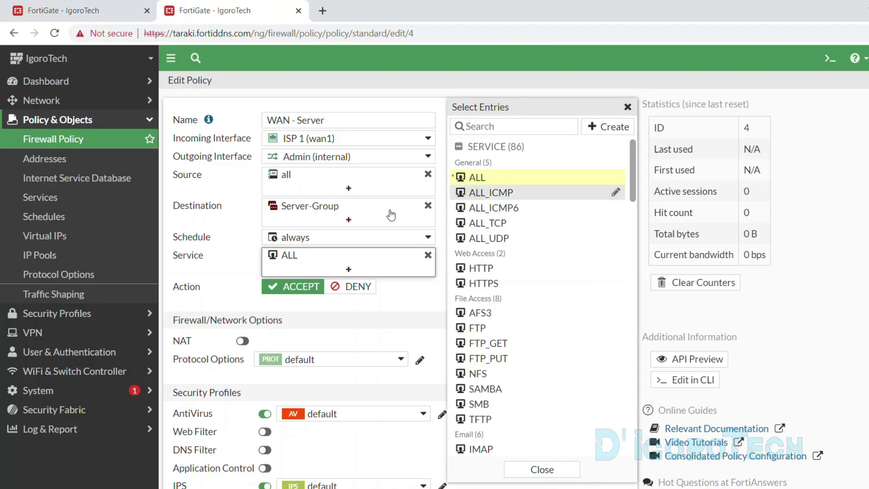
pyautogui.click(322, 217)
pyautogui.click(241, 263)
pyautogui.moveTo(273, 200)
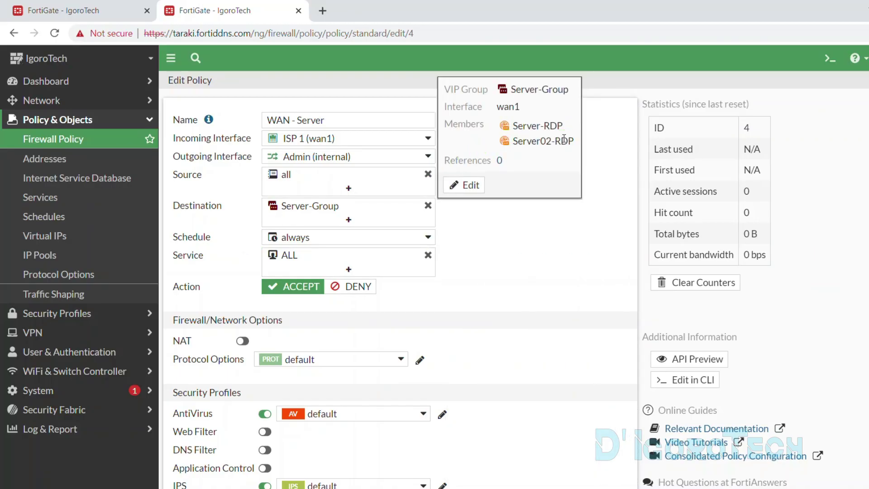
pyautogui.click(319, 266)
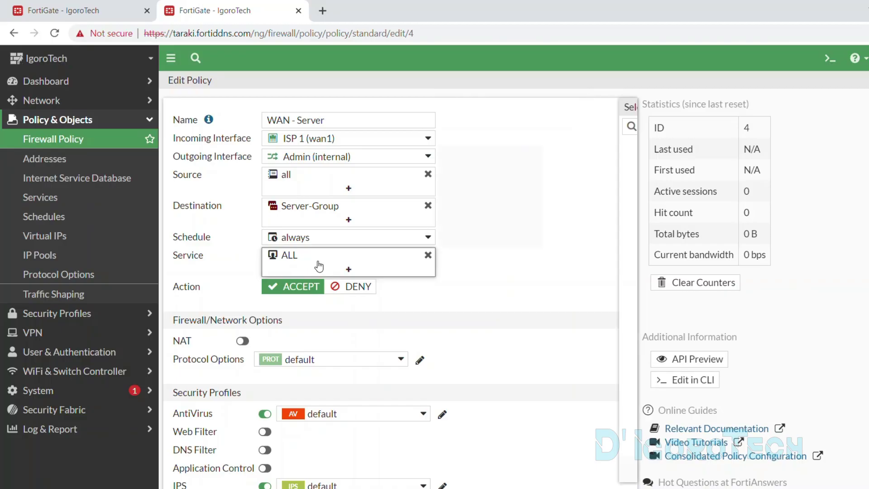
pyautogui.moveTo(472, 155)
pyautogui.click(483, 132)
pyautogui.write('rd')
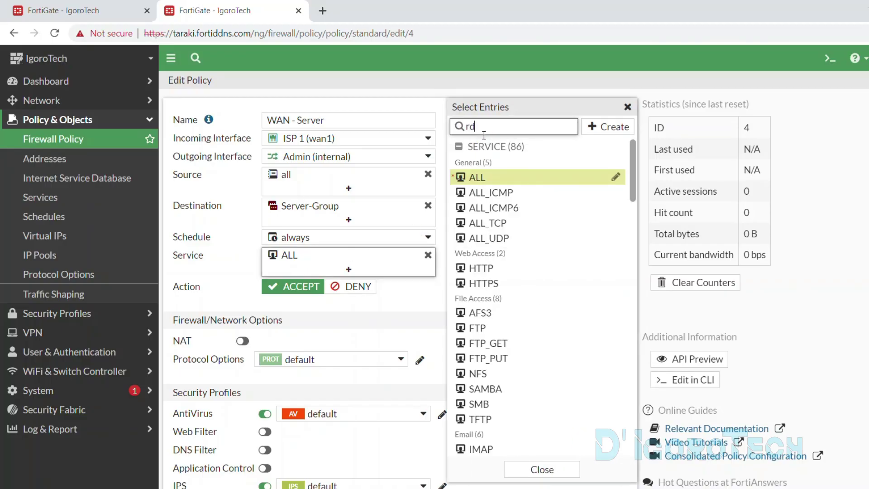
pyautogui.write('p')
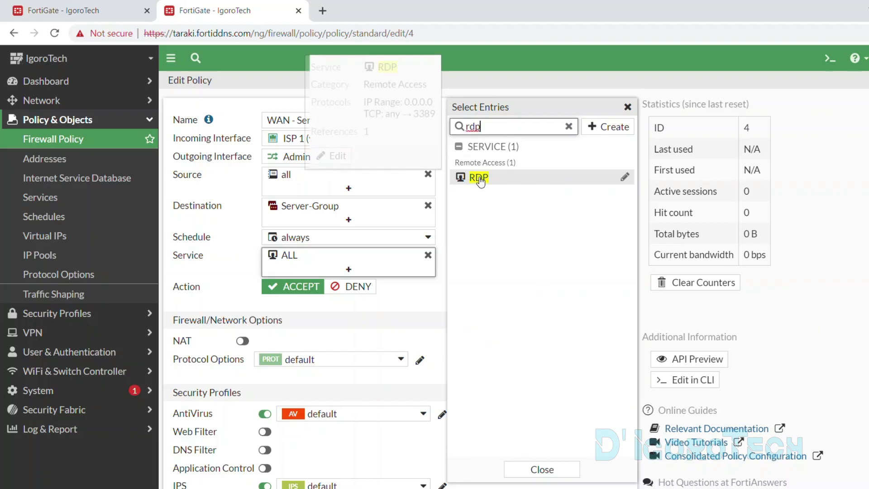
pyautogui.click(479, 179)
pyautogui.click(232, 268)
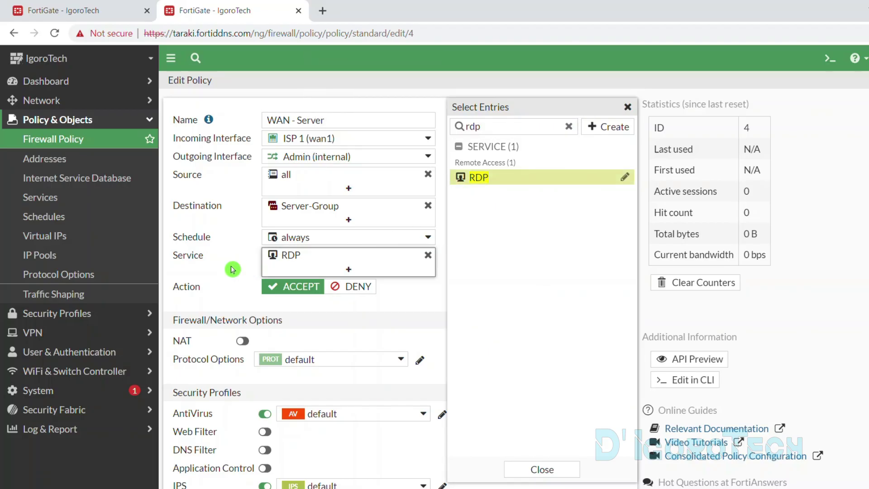
pyautogui.scroll(-4, 266, 263)
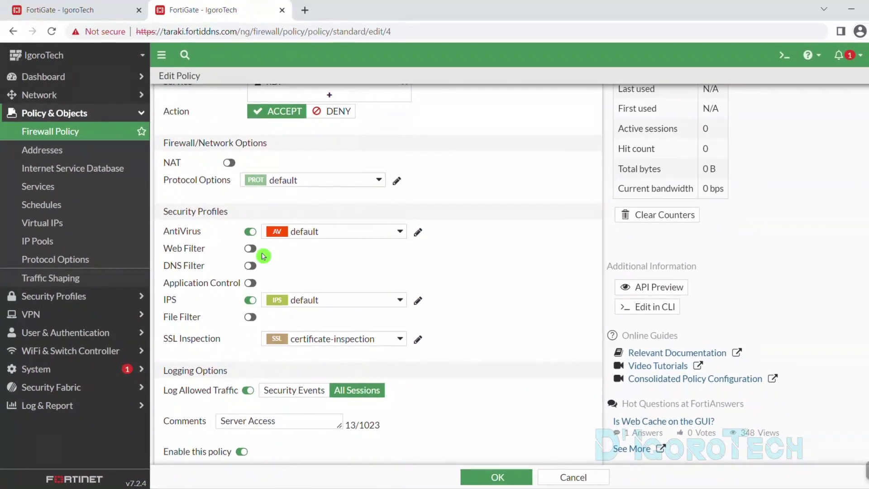
pyautogui.click(487, 476)
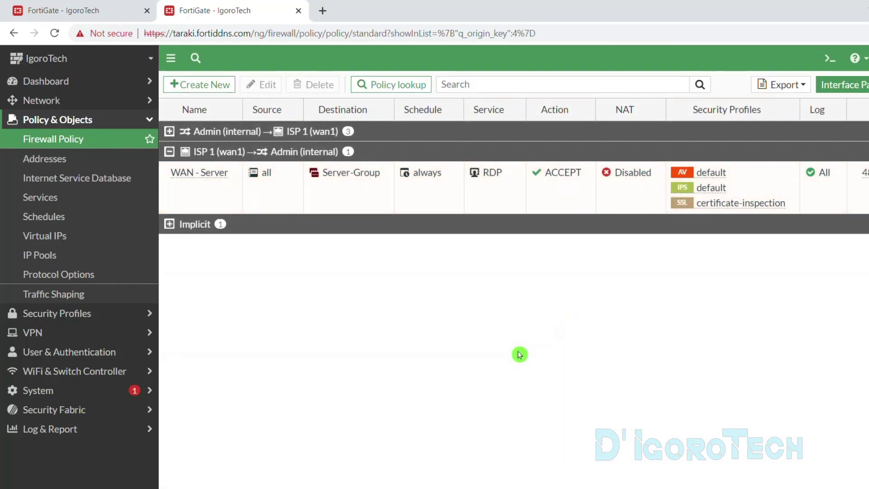
pyautogui.moveTo(196, 181)
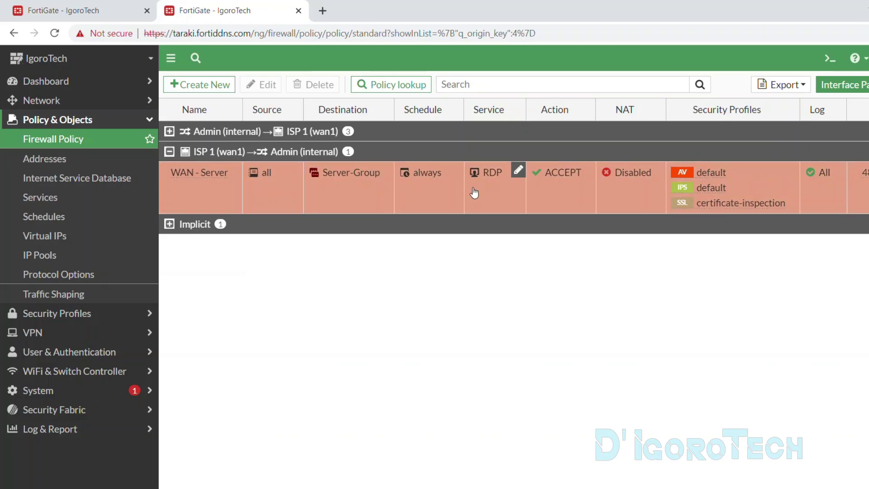
pyautogui.press('super')
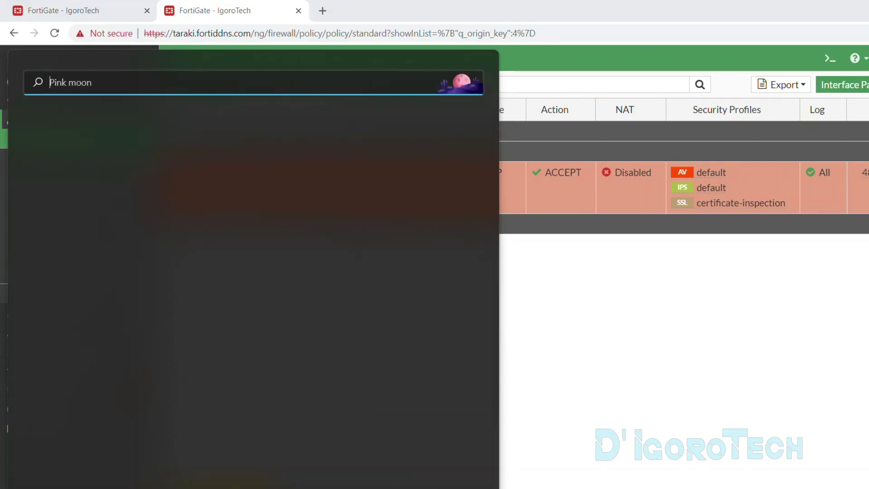
pyautogui.write('re')
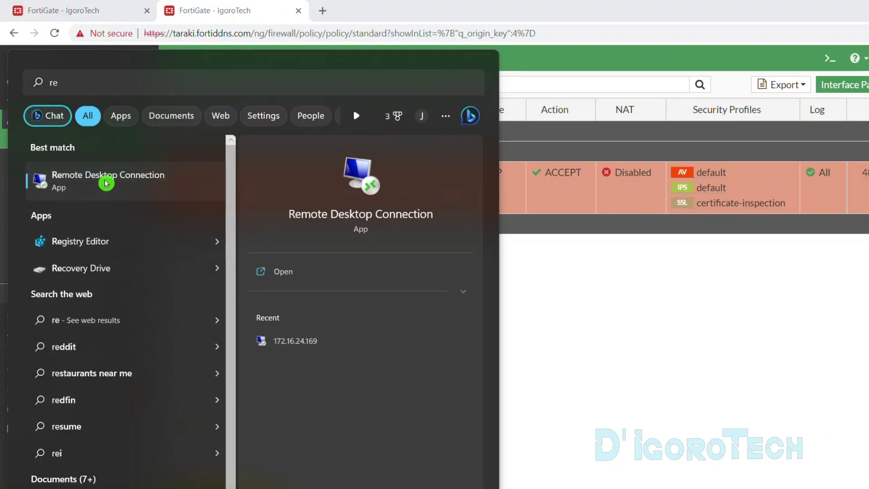
pyautogui.click(106, 187)
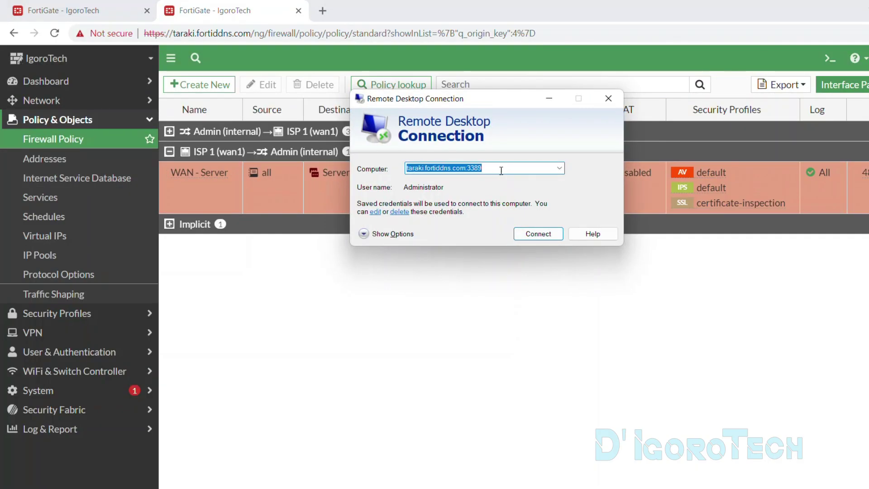
pyautogui.click(500, 170)
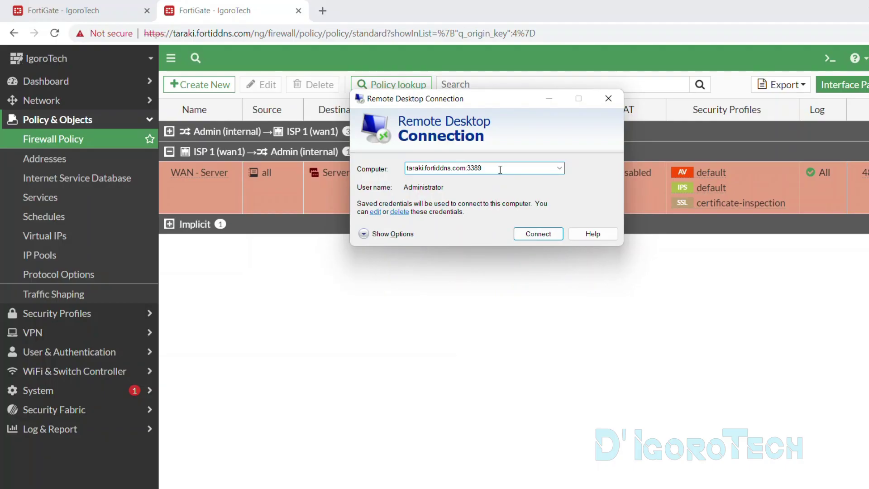
pyautogui.click(538, 234)
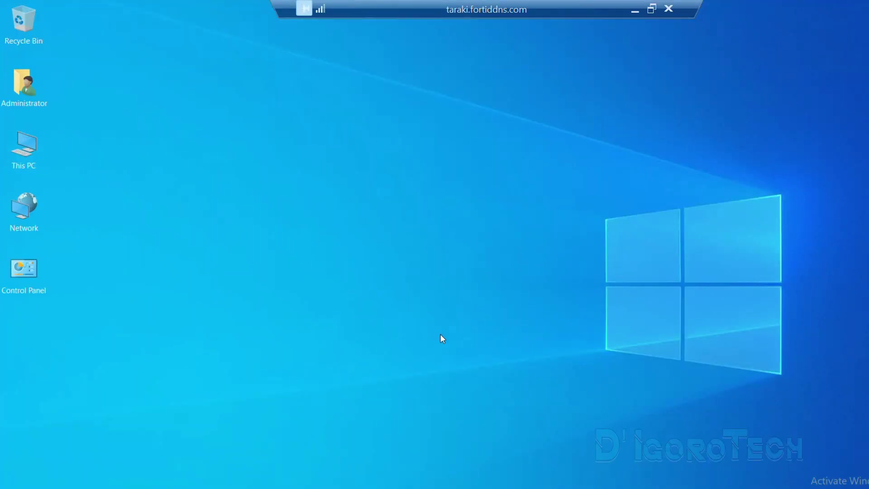
pyautogui.click(635, 9)
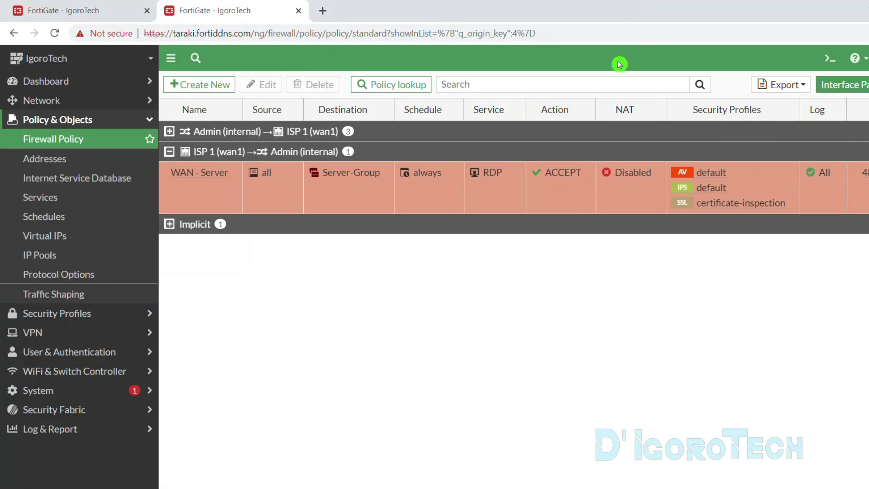
pyautogui.rightClick(57, 236)
pyautogui.click(87, 246)
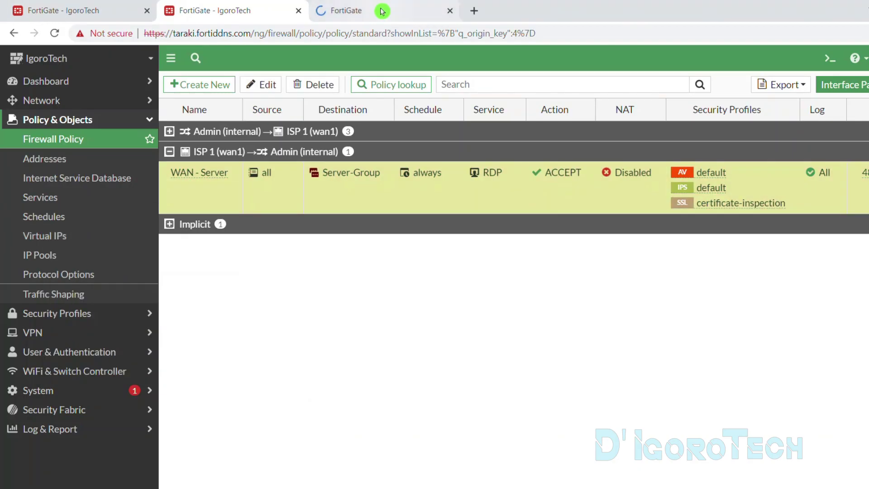
pyautogui.click(366, 10)
pyautogui.moveTo(561, 487)
pyautogui.click(627, 457)
pyautogui.moveTo(507, 95); pyautogui.dragTo(502, 324)
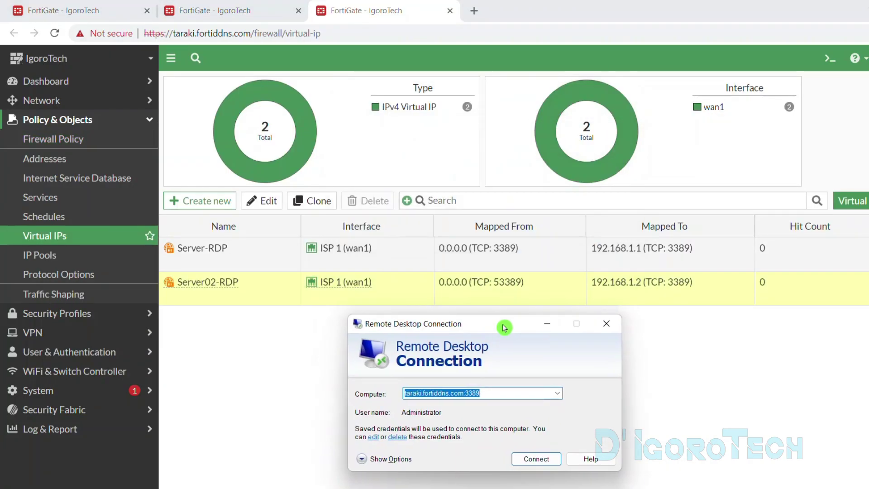
pyautogui.click(479, 391)
pyautogui.press('Home')
pyautogui.hotkey('ctrl', 'shift', 'Right')
pyautogui.hotkey('ctrl', 'shift', 'Right')
pyautogui.hotkey('ctrl', 'shift', 'Right')
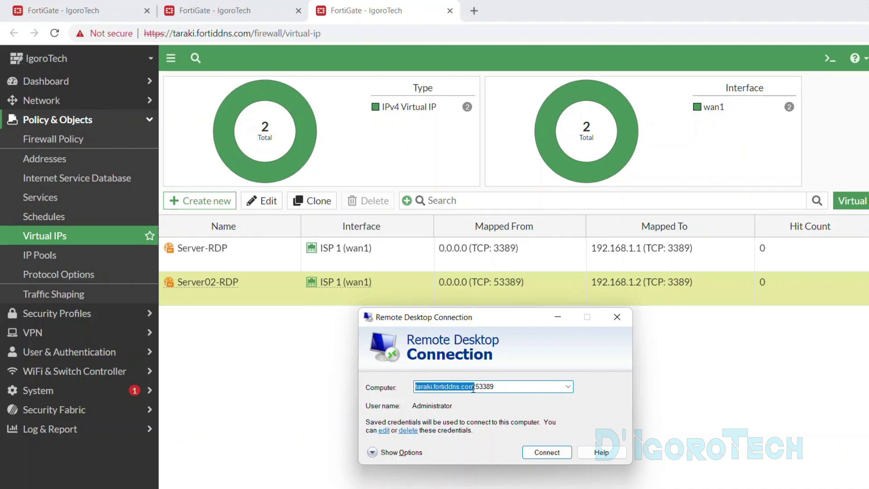
pyautogui.click(474, 387)
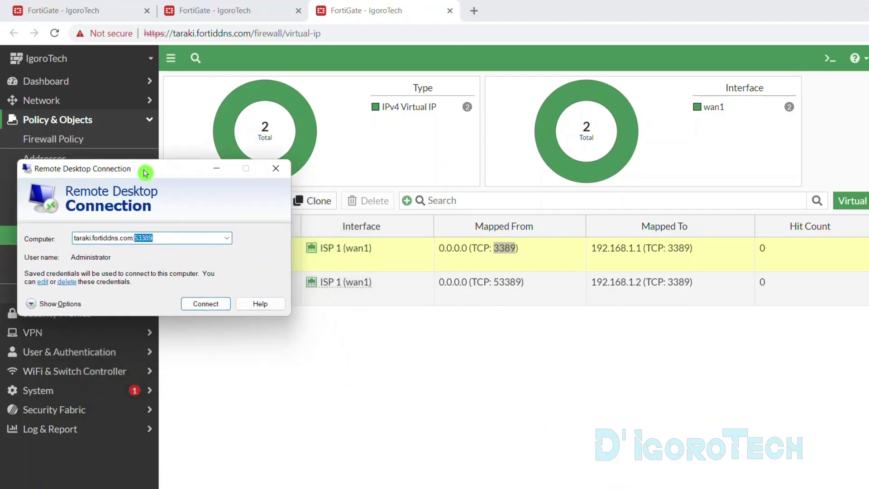
# - Connect on port 53389 under a different user name, entering the password and accepting the certificate
pyautogui.click(37, 304)
pyautogui.click(71, 342)
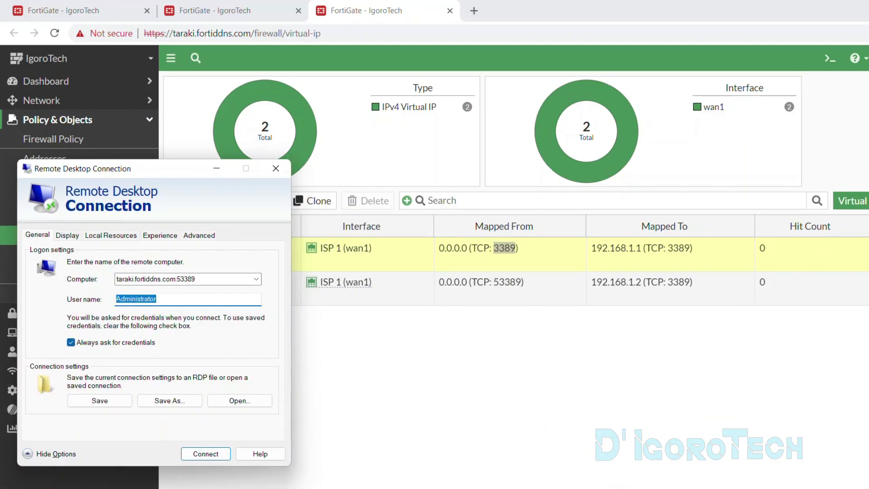
pyautogui.write('BK-Tech')
pyautogui.click(209, 453)
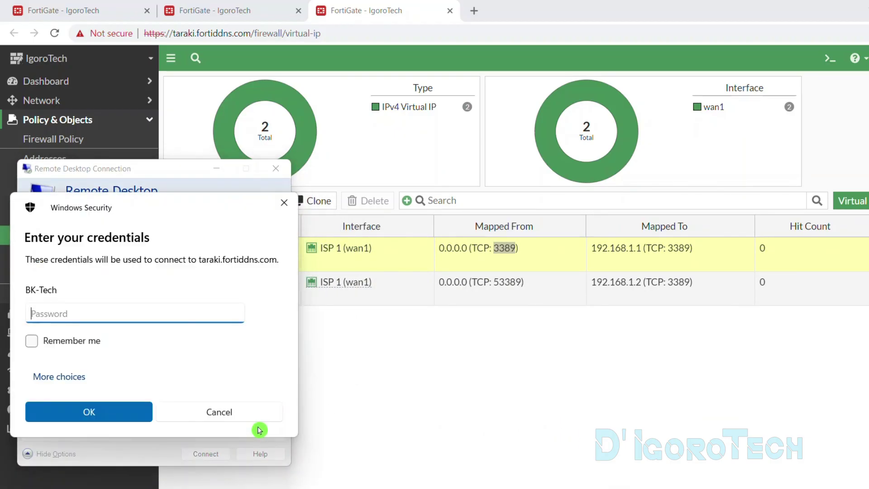
pyautogui.write('***')
pyautogui.click(118, 411)
pyautogui.click(195, 418)
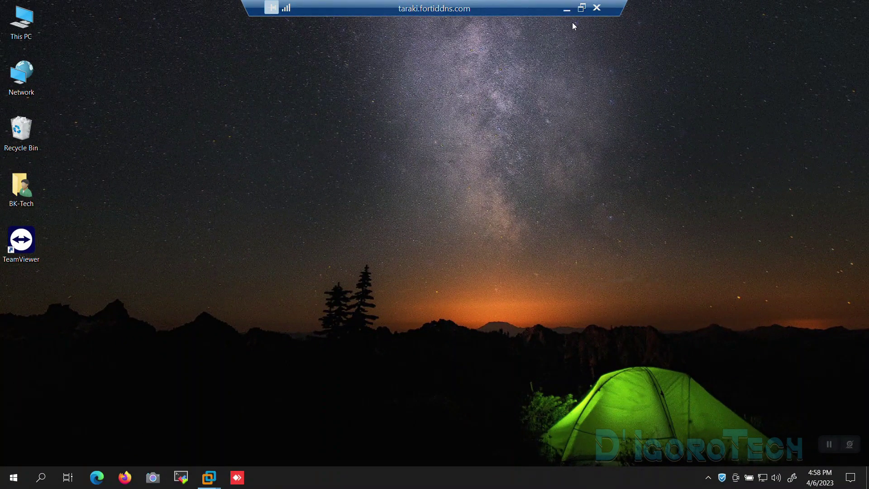
# - Show the 3389 and 53389 remote sessions as windows side by side
pyautogui.click(566, 9)
pyautogui.moveTo(501, 473)
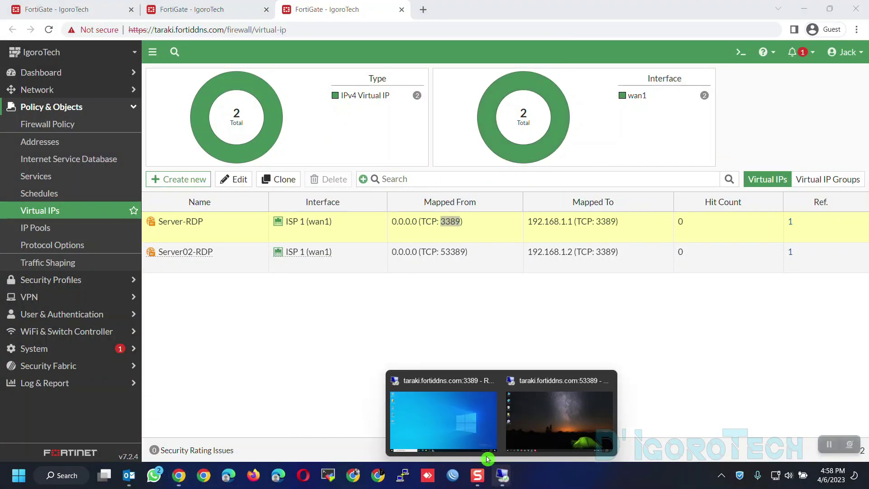
pyautogui.click(456, 422)
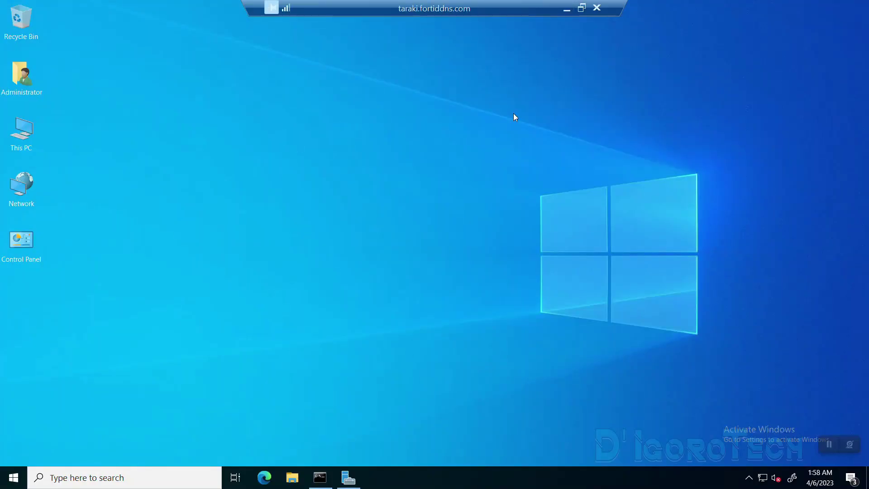
pyautogui.click(581, 8)
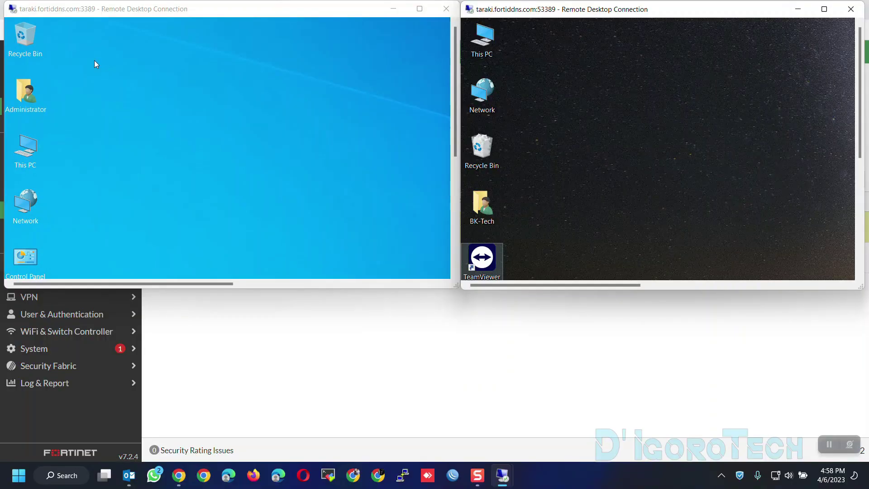